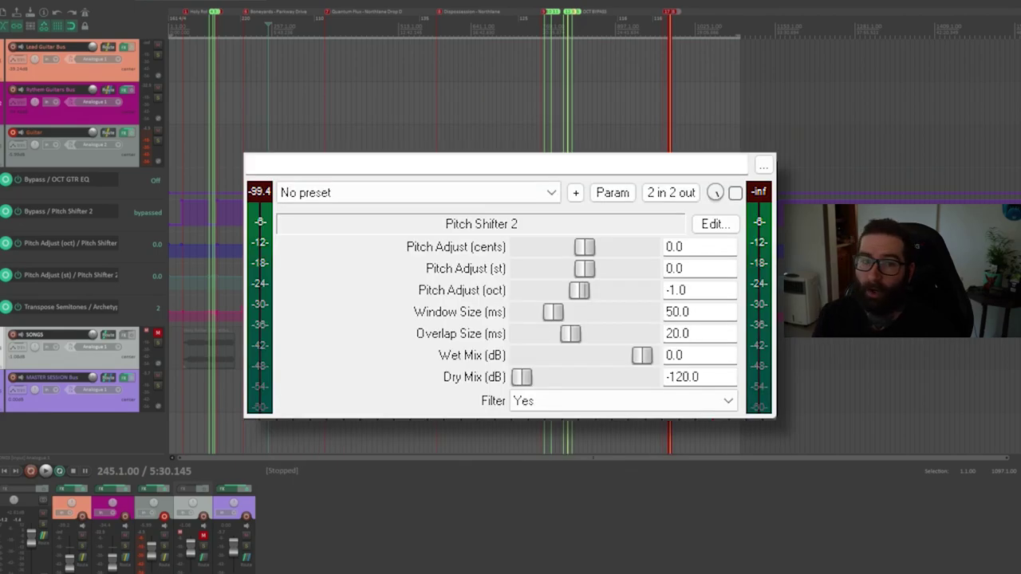
# Step: Examine the octave markers and the Guitar track's bypass, pitch adjust and transpose envelopes across the finished session's songs
pyautogui.press('Escape')
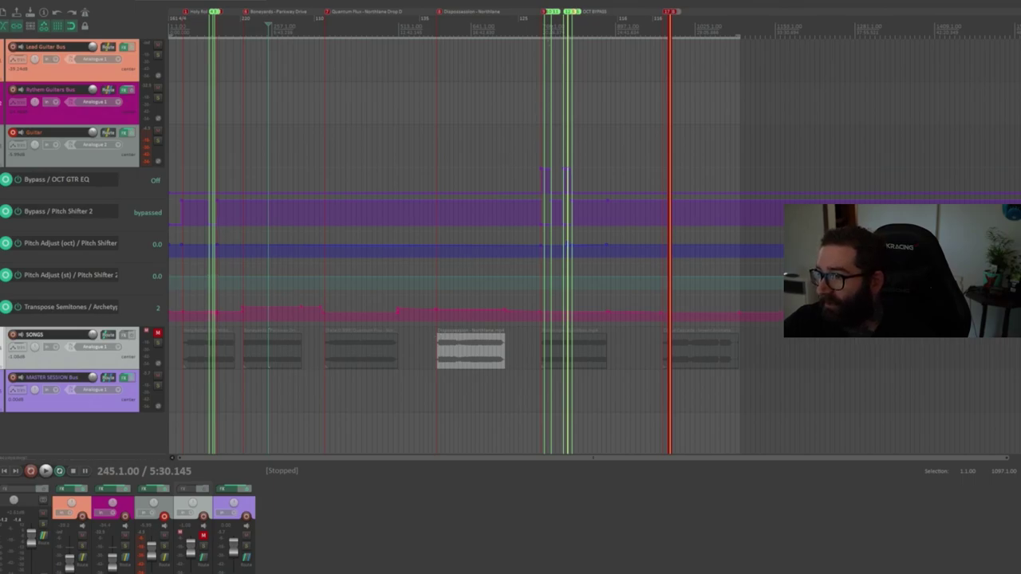
pyautogui.click(557, 29)
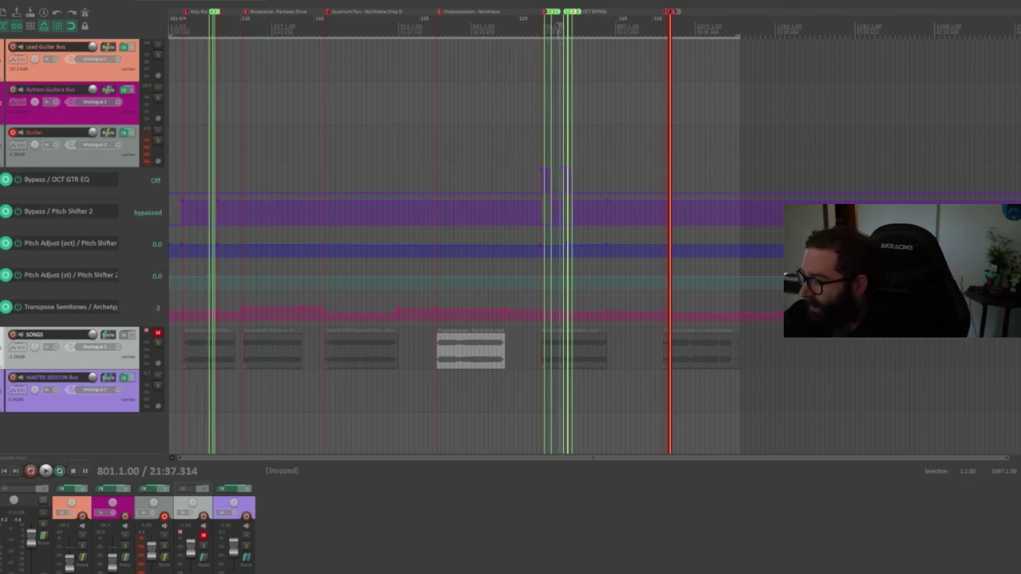
pyautogui.scroll(1, 574, 57)
pyautogui.scroll(3, 573, 58)
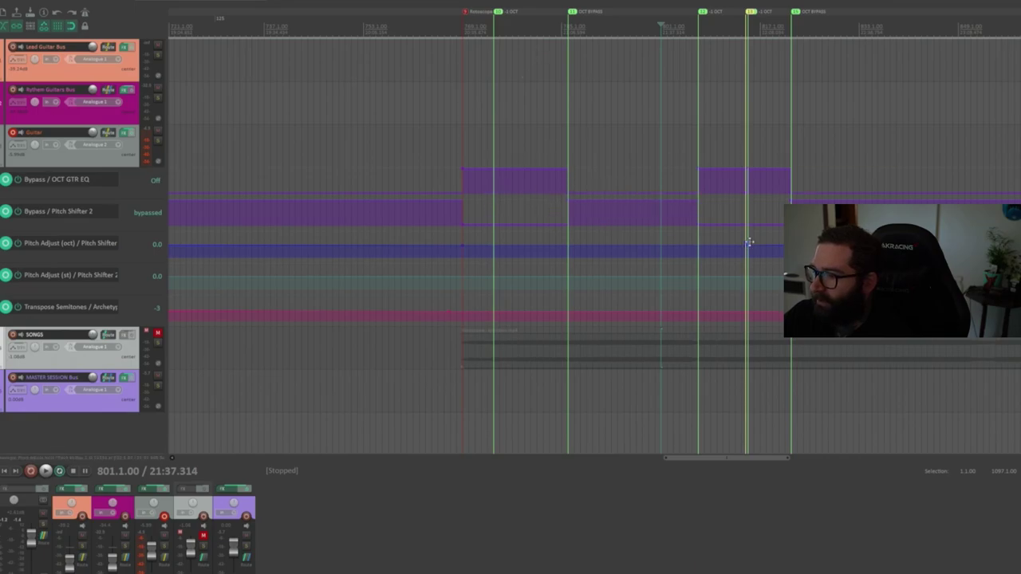
pyautogui.scroll(-5, 682, 189)
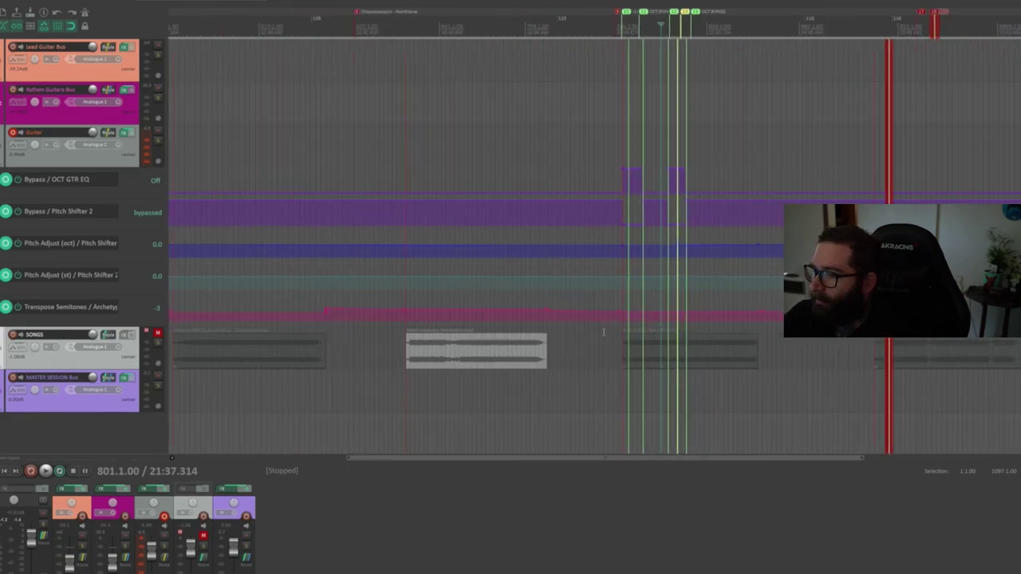
pyautogui.scroll(-3, 505, 317)
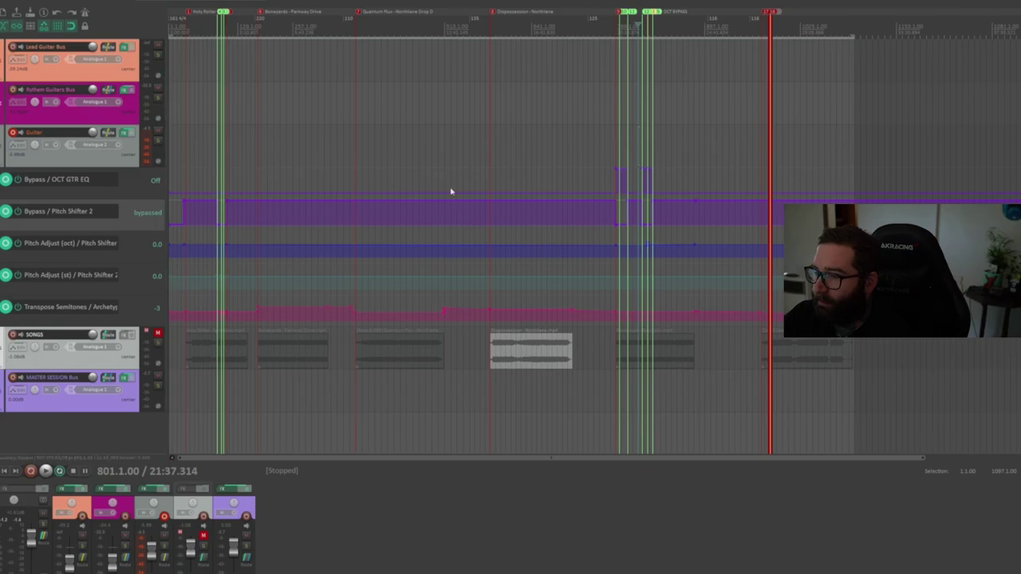
pyautogui.scroll(1, 613, 175)
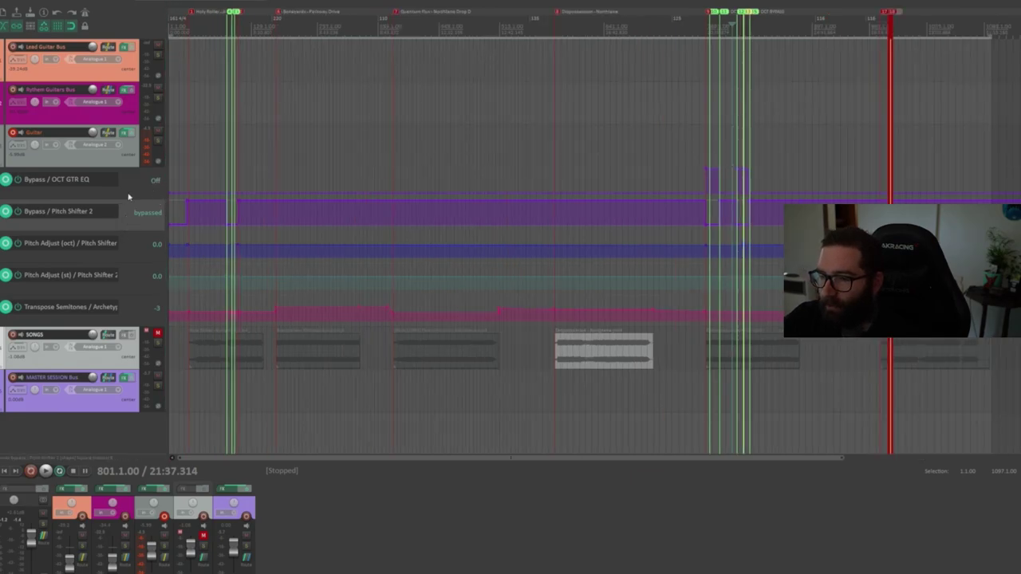
pyautogui.click(127, 195)
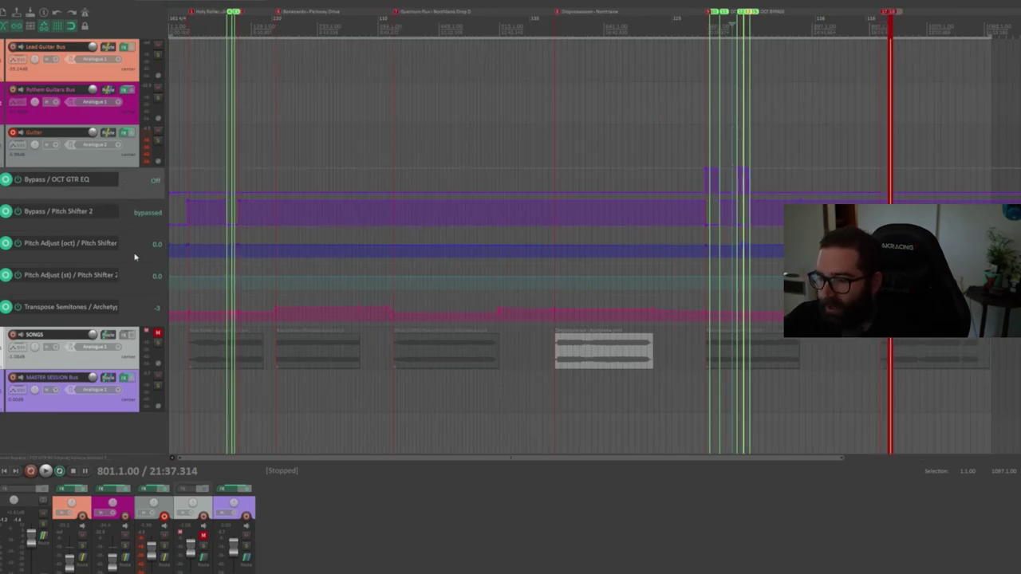
pyautogui.click(138, 308)
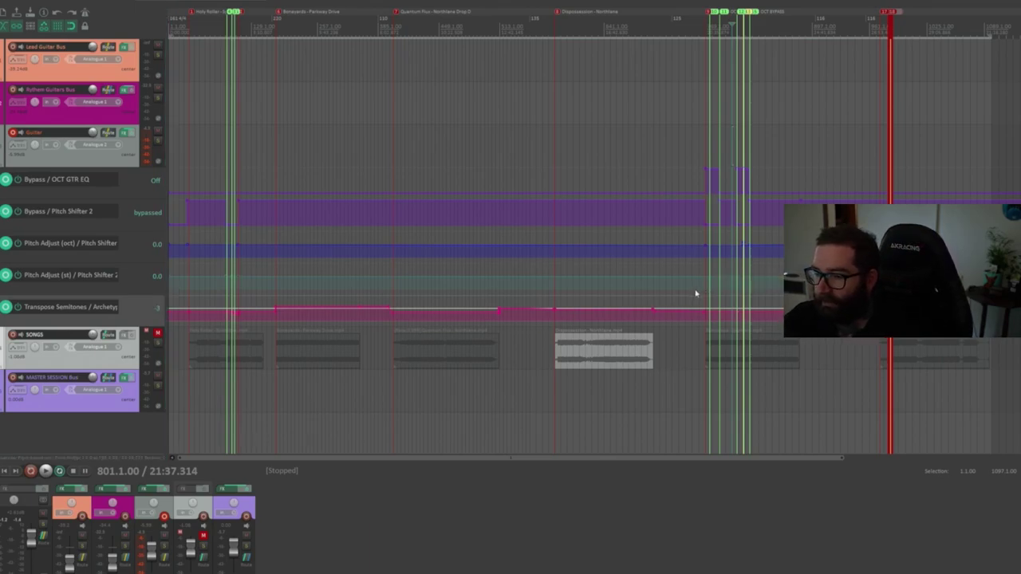
pyautogui.click(318, 29)
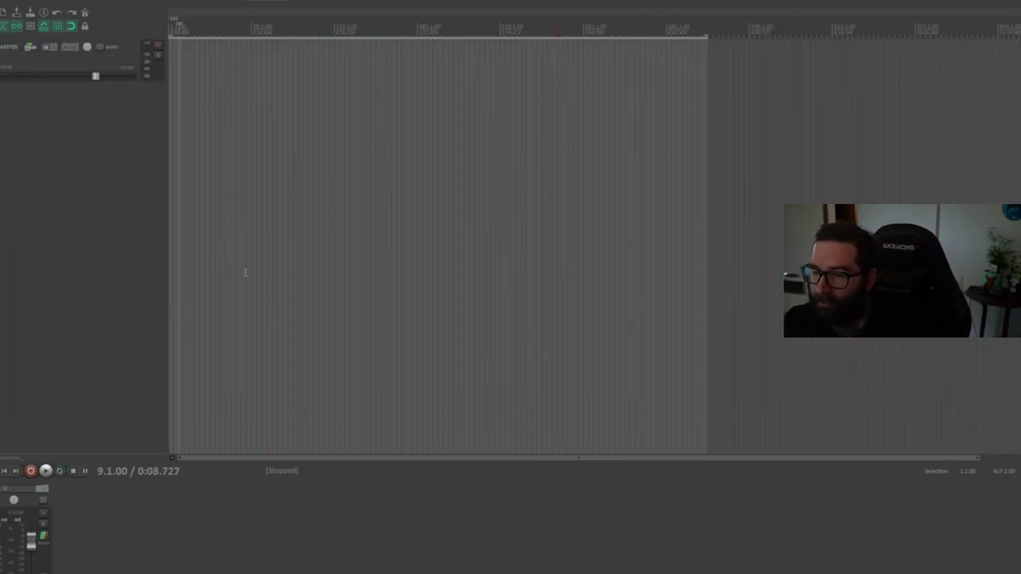
# Step: Create two new tracks and name them Guitar and Backing Track
pyautogui.doubleClick(75, 168)
pyautogui.doubleClick(75, 176)
pyautogui.doubleClick(64, 135)
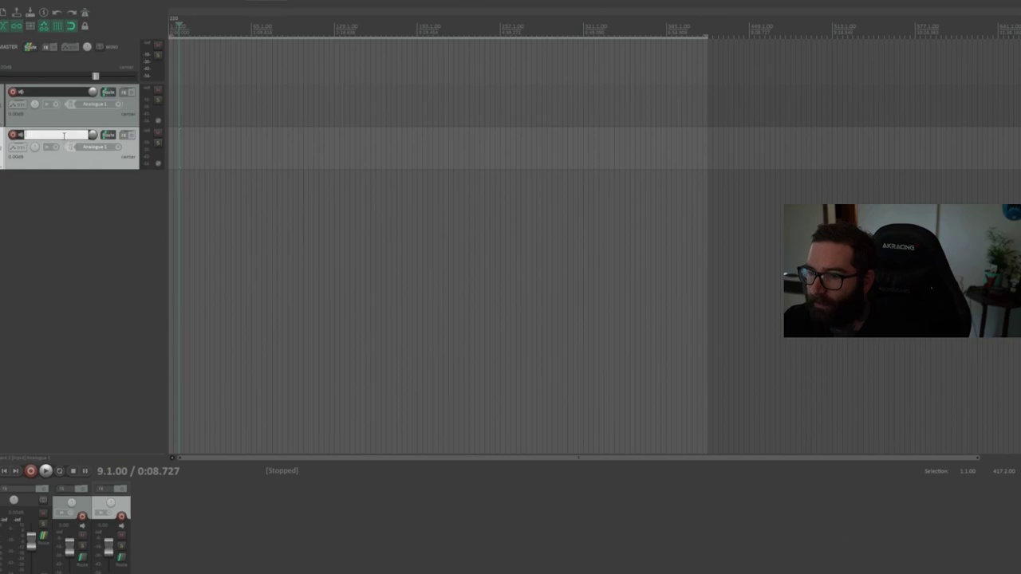
pyautogui.write('Backing Track')
pyautogui.doubleClick(52, 91)
pyautogui.write('Guitar')
pyautogui.click(220, 80)
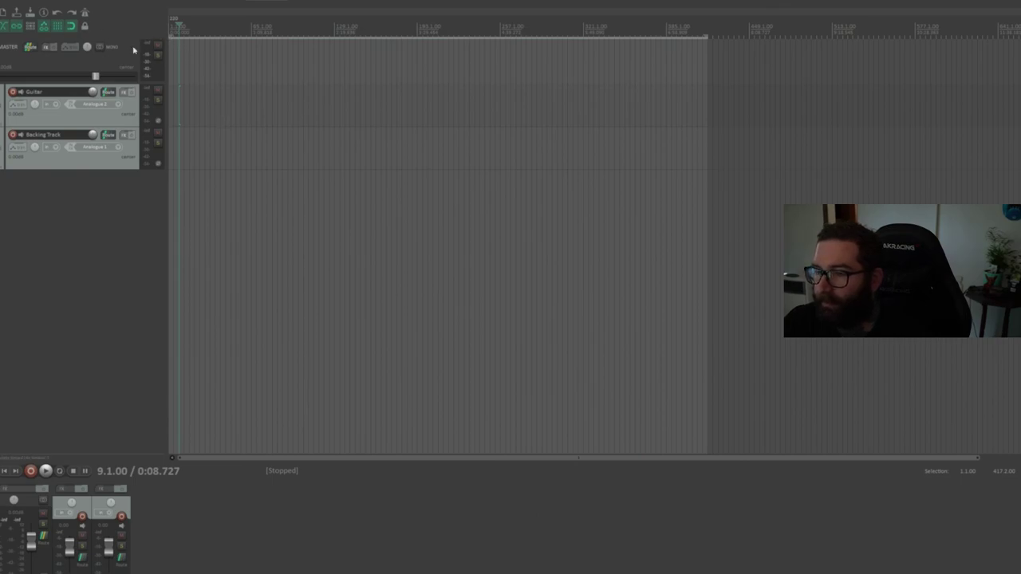
# Step: Show the project's tempo envelope on the master track
pyautogui.click(37, 0)
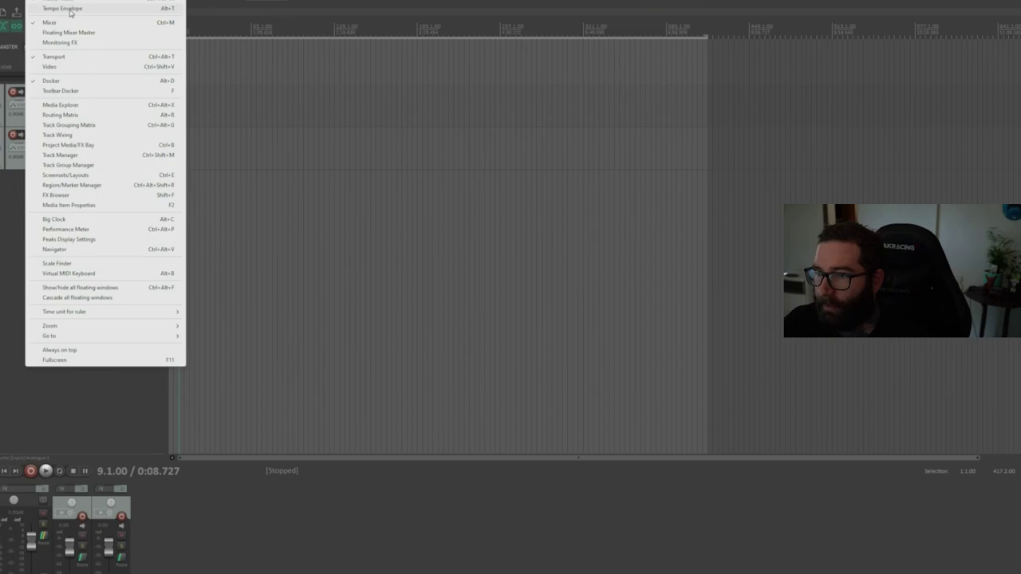
pyautogui.click(70, 10)
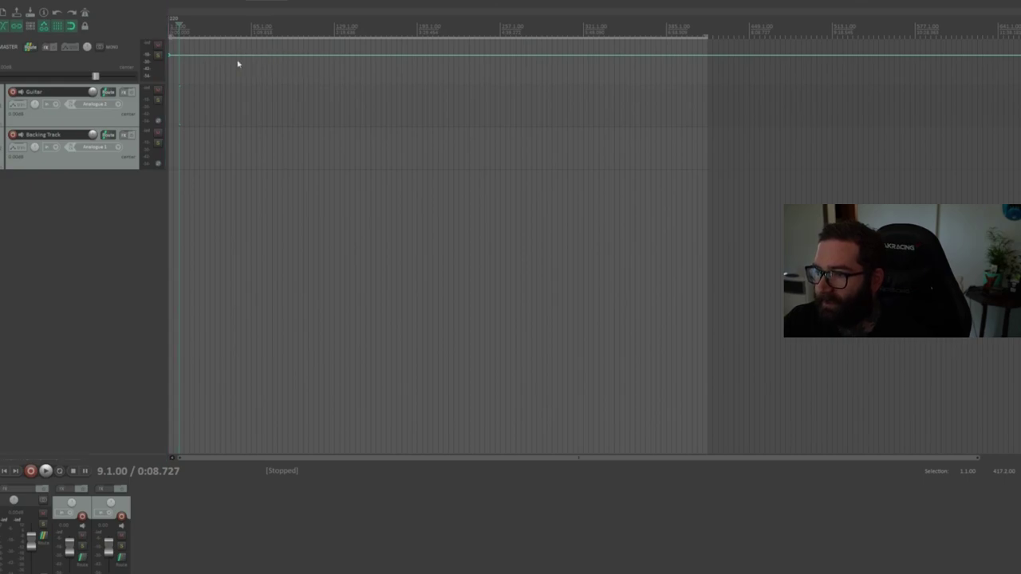
# Step: Paste the Boneyards - Parkway Drive song onto the Backing Track at bar 65 and place the edit cursor at its start
pyautogui.click(118, 166)
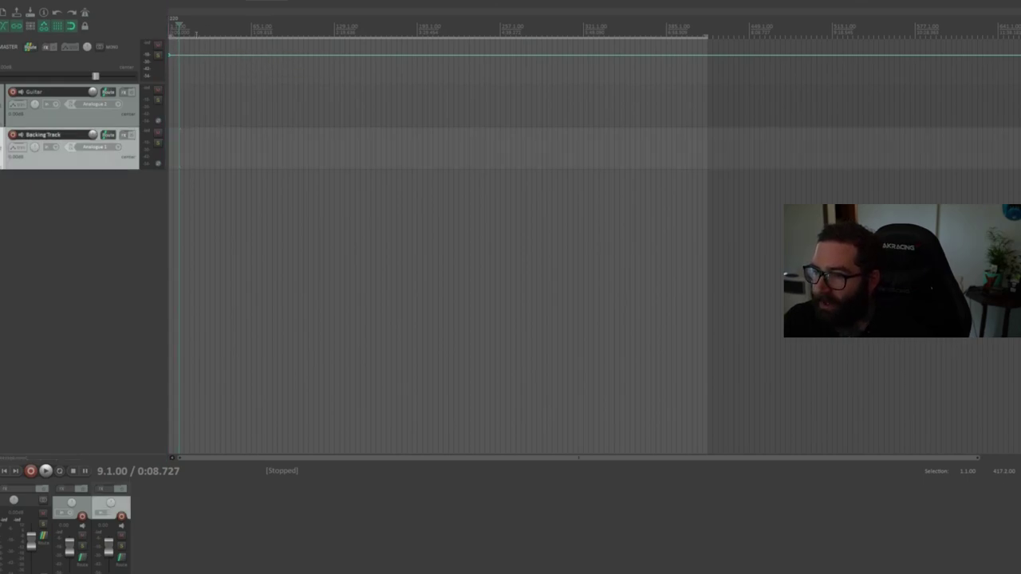
pyautogui.click(251, 32)
pyautogui.hotkey('ctrl', 'v')
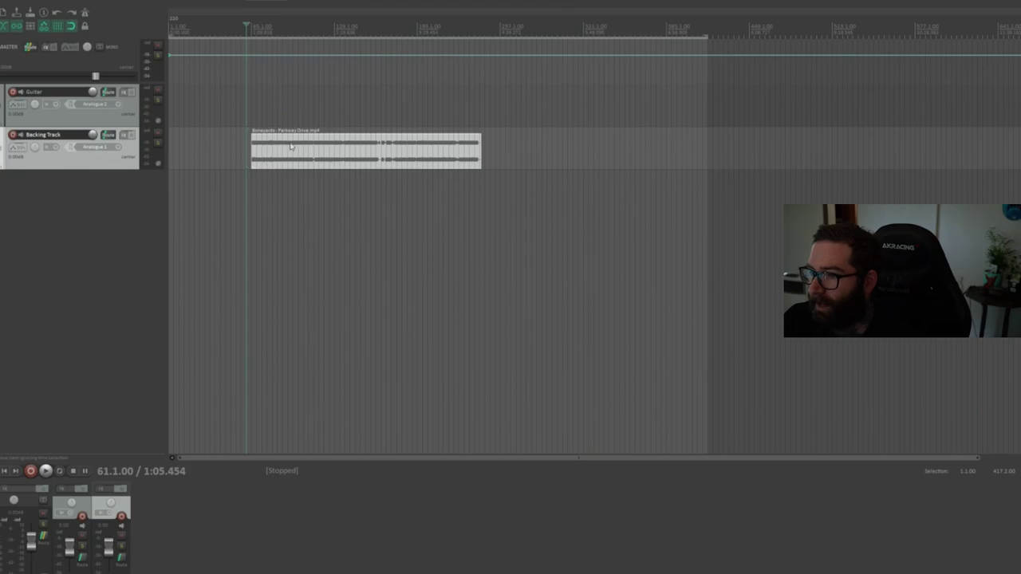
pyautogui.click(253, 227)
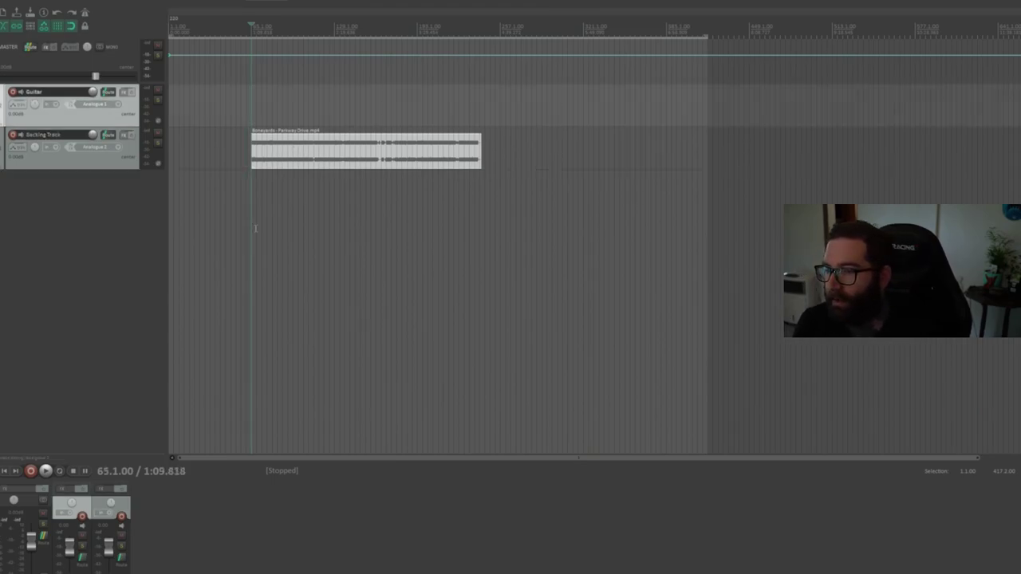
# Step: Add Neural DSP's Archetype Petrucci VST3 to the Guitar track and move its effects window fully into view
pyautogui.click(125, 96)
pyautogui.scroll(-5, 327, 315)
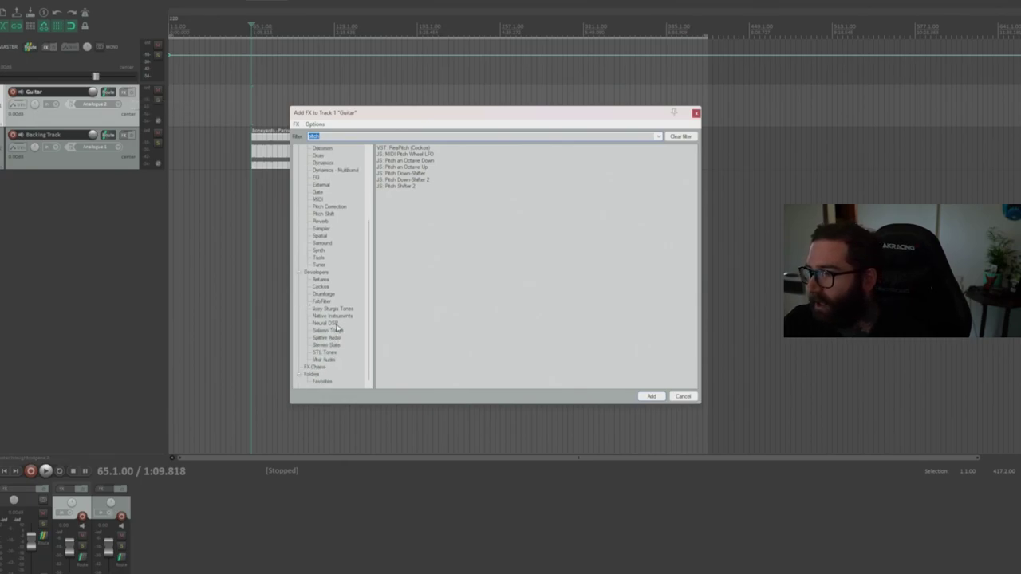
pyautogui.click(404, 186)
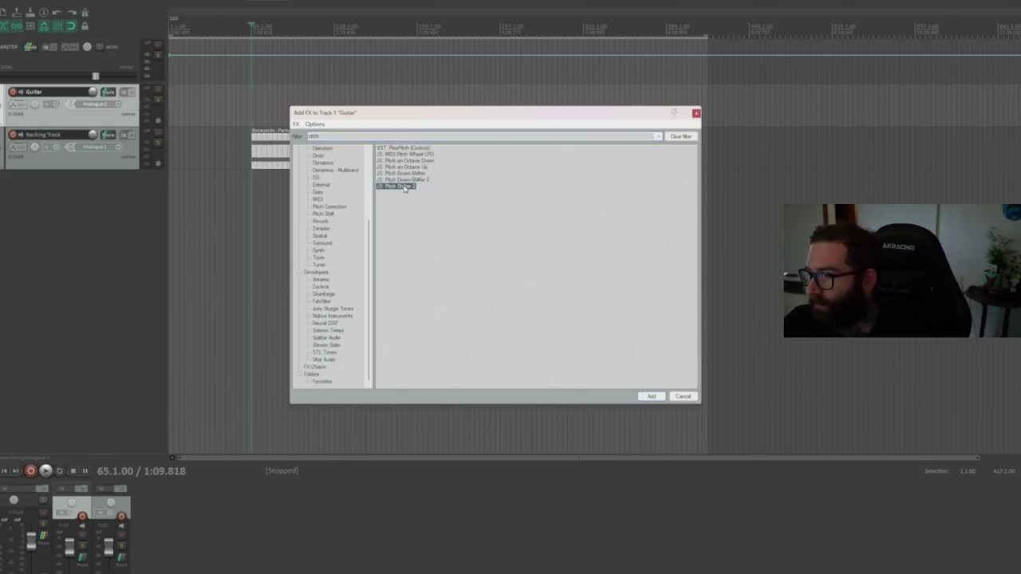
pyautogui.click(325, 323)
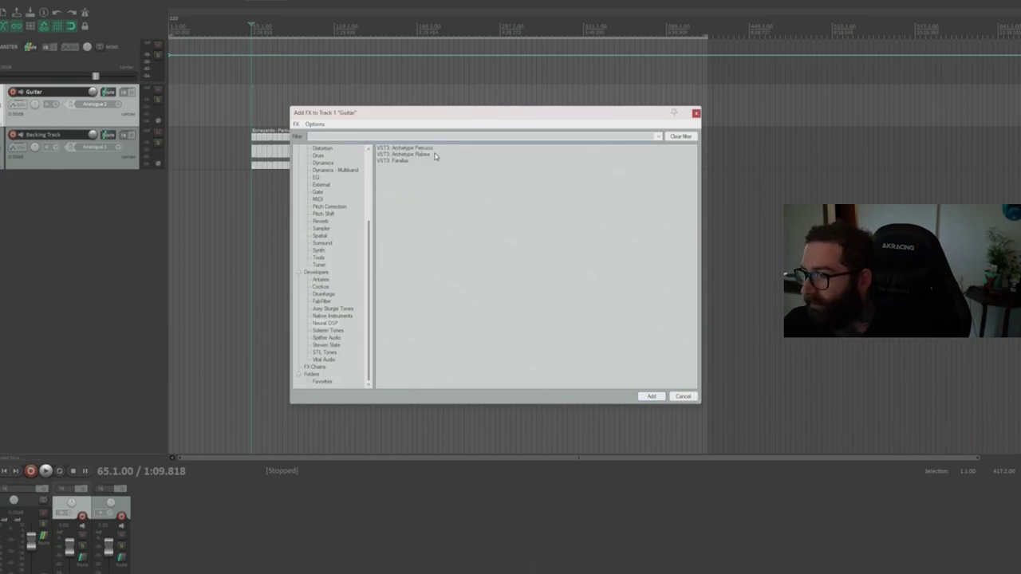
pyautogui.click(327, 324)
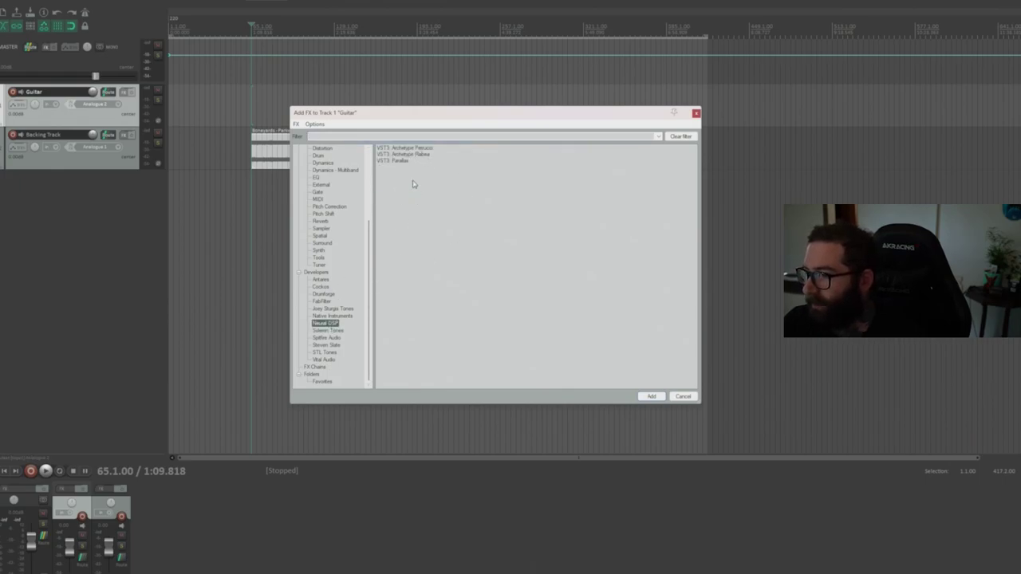
pyautogui.click(419, 149)
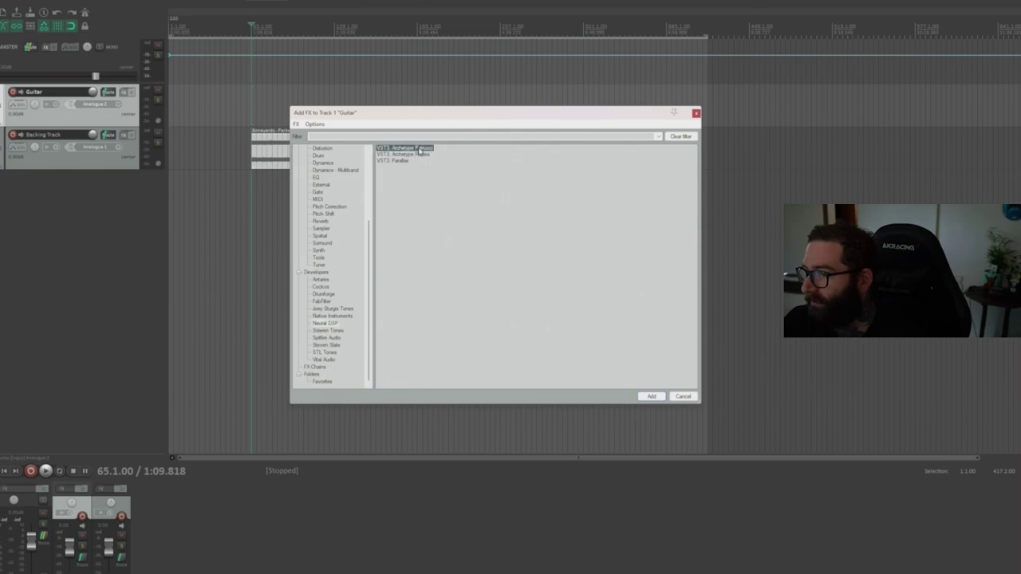
pyautogui.doubleClick(419, 149)
pyautogui.moveTo(306, 14); pyautogui.dragTo(435, 80)
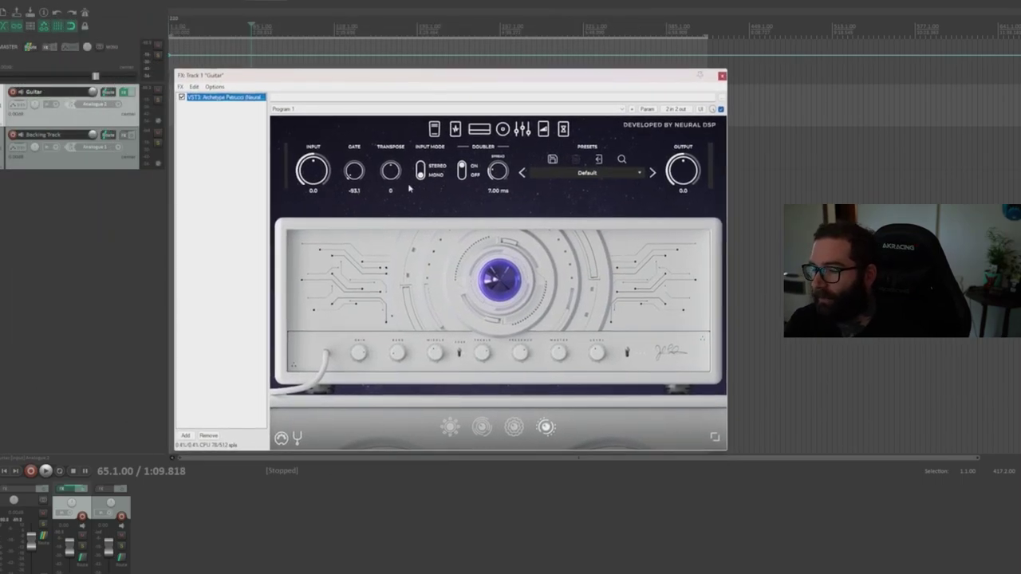
# Step: Turn Archetype Petrucci's gate down to -96.0 and bypass all of its pedal, amp, cabinet, EQ and effects sections
pyautogui.moveTo(351, 172); pyautogui.dragTo(349, 221)
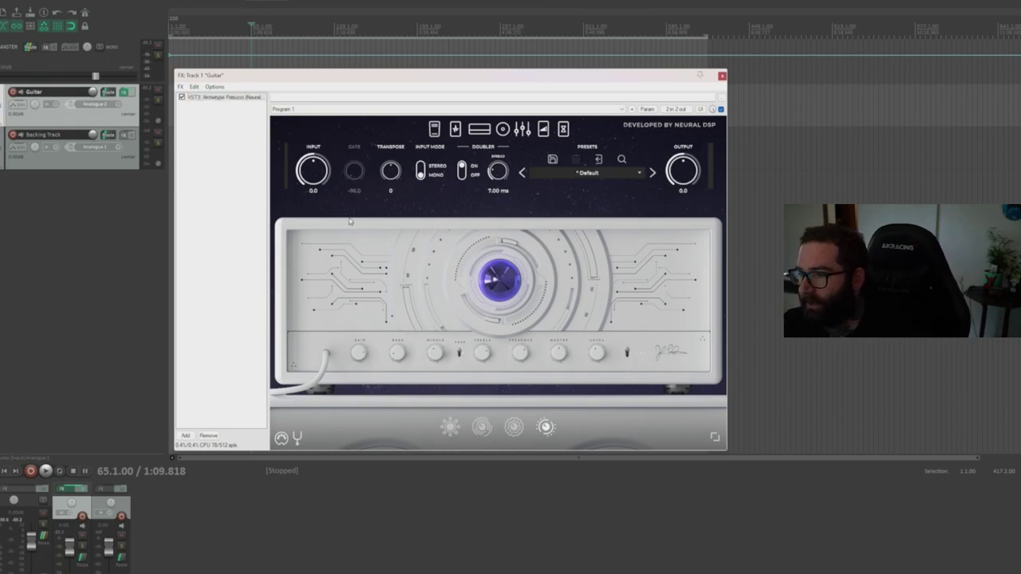
pyautogui.click(454, 129)
pyautogui.click(480, 130)
pyautogui.click(502, 129)
pyautogui.click(501, 129)
pyautogui.click(522, 129)
pyautogui.click(543, 129)
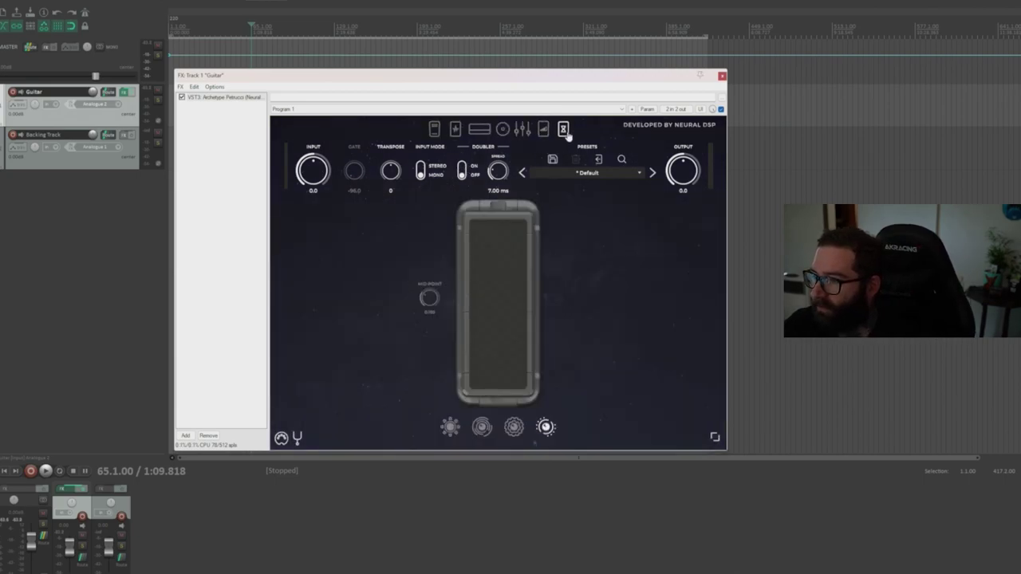
pyautogui.click(563, 129)
pyautogui.click(225, 220)
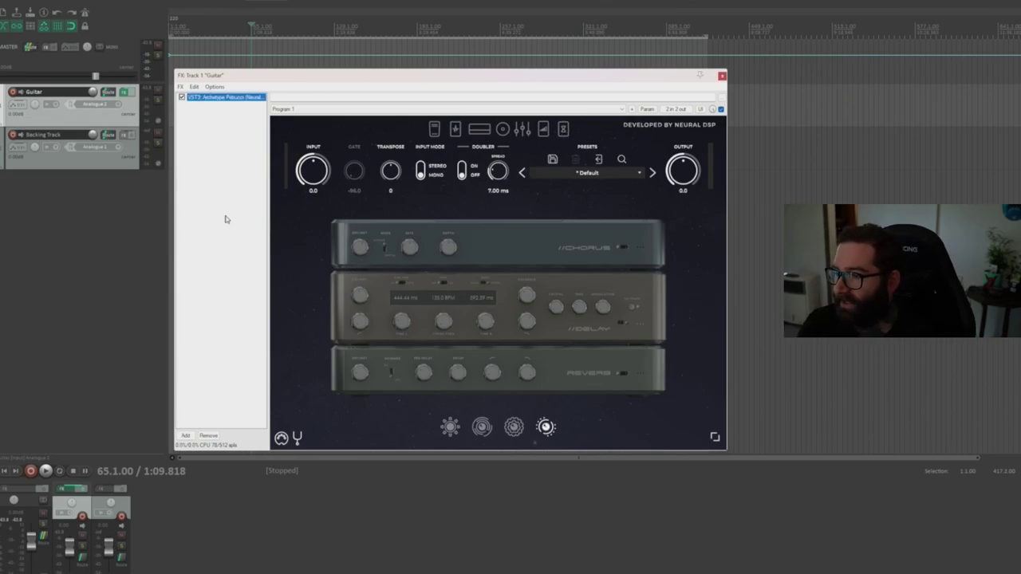
pyautogui.click(219, 128)
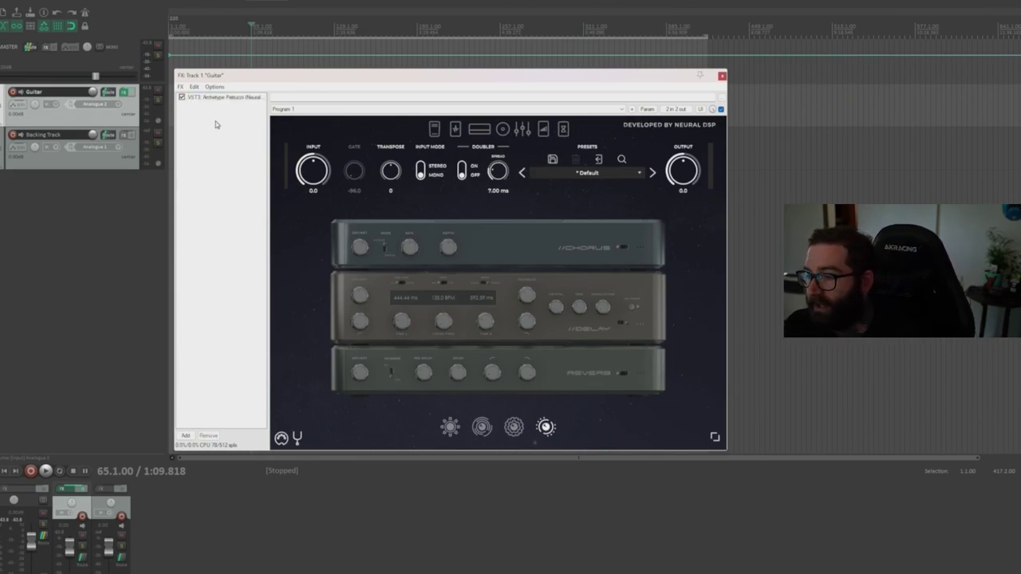
# Step: Add the STL ToneHub VST3 from STL Tones after Archetype Petrucci in the Guitar track's effects chain
pyautogui.click(185, 436)
pyautogui.click(325, 351)
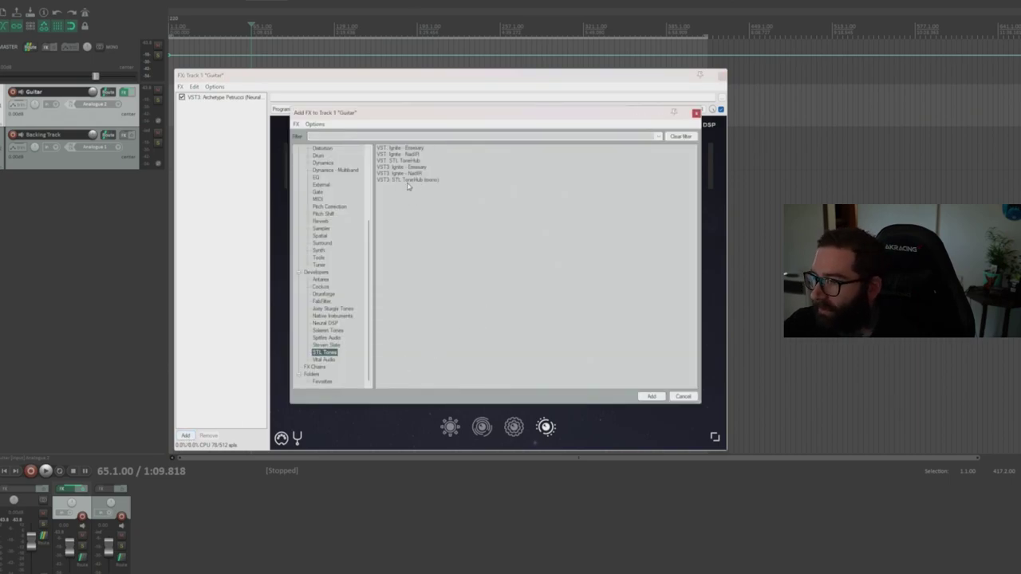
pyautogui.doubleClick(417, 180)
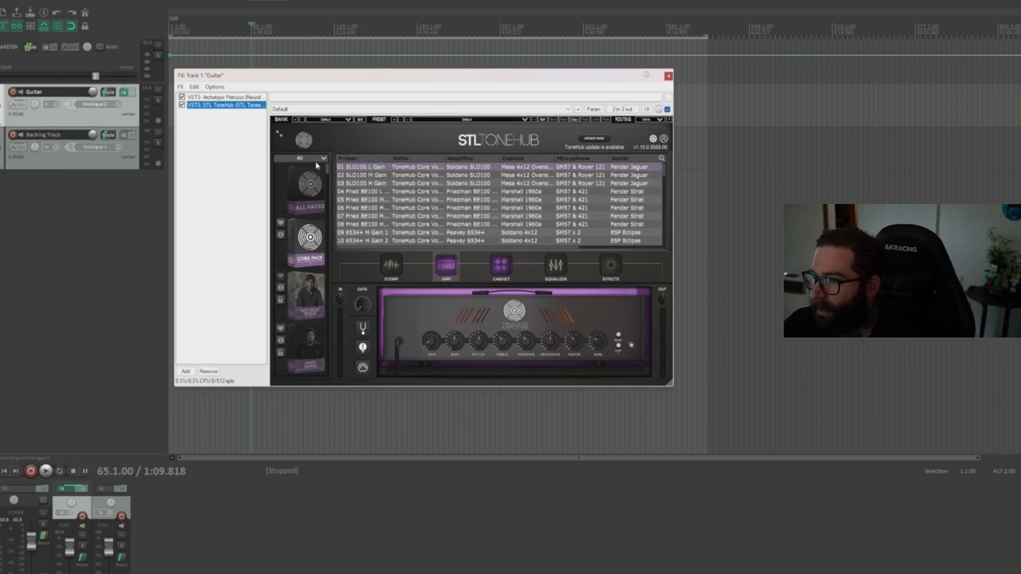
# Step: Filter ToneHub's packs to Favorites and open the Northlane Alien pack
pyautogui.click(316, 159)
pyautogui.click(316, 168)
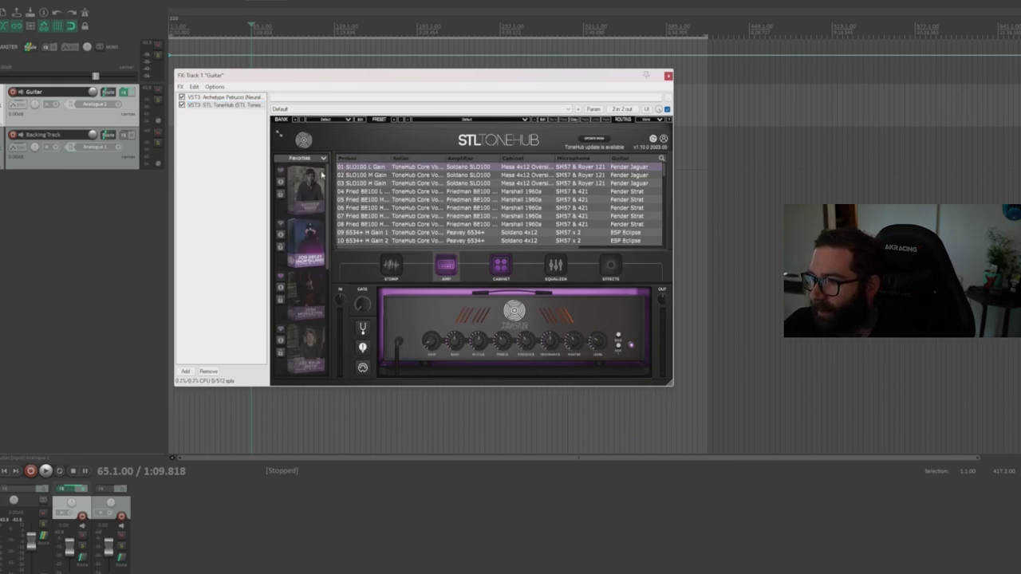
pyautogui.moveTo(325, 171); pyautogui.dragTo(320, 274)
pyautogui.click(303, 209)
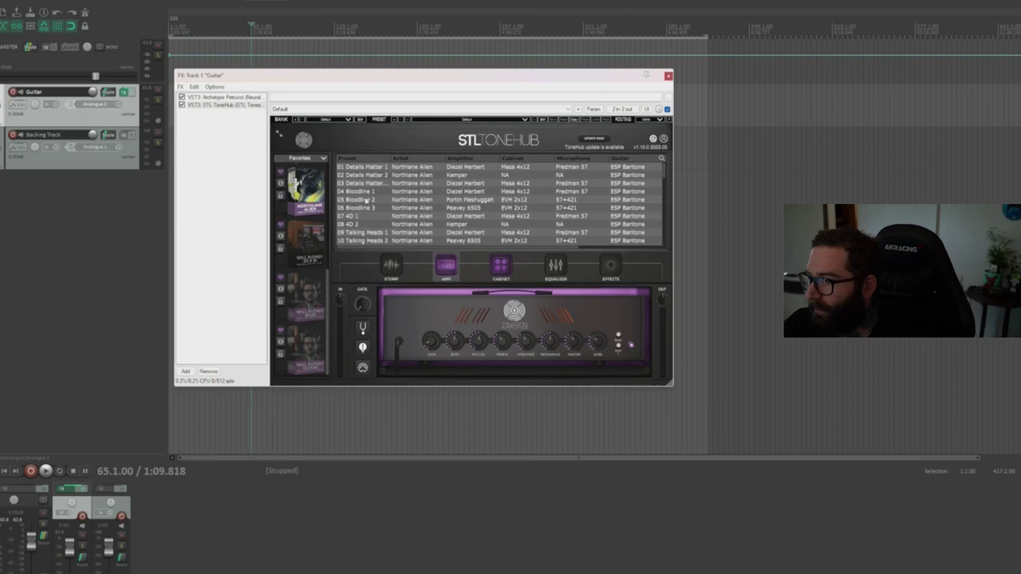
# Step: Try lowering Archetype Petrucci's Transpose control and reset it to 0
pyautogui.click(224, 97)
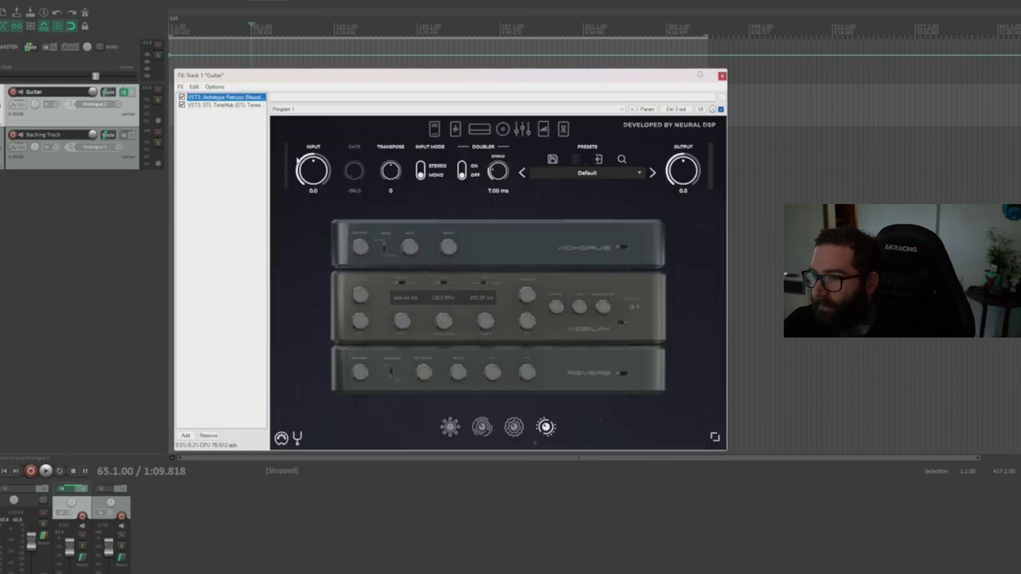
pyautogui.scroll(4, 389, 166)
pyautogui.moveTo(394, 152); pyautogui.dragTo(401, 227)
pyautogui.doubleClick(391, 170)
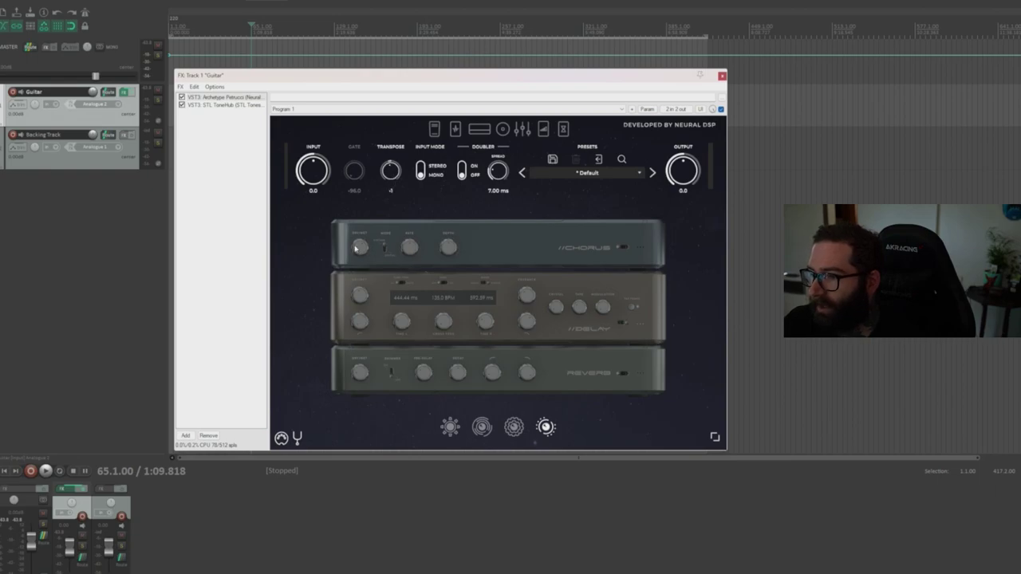
pyautogui.doubleClick(393, 172)
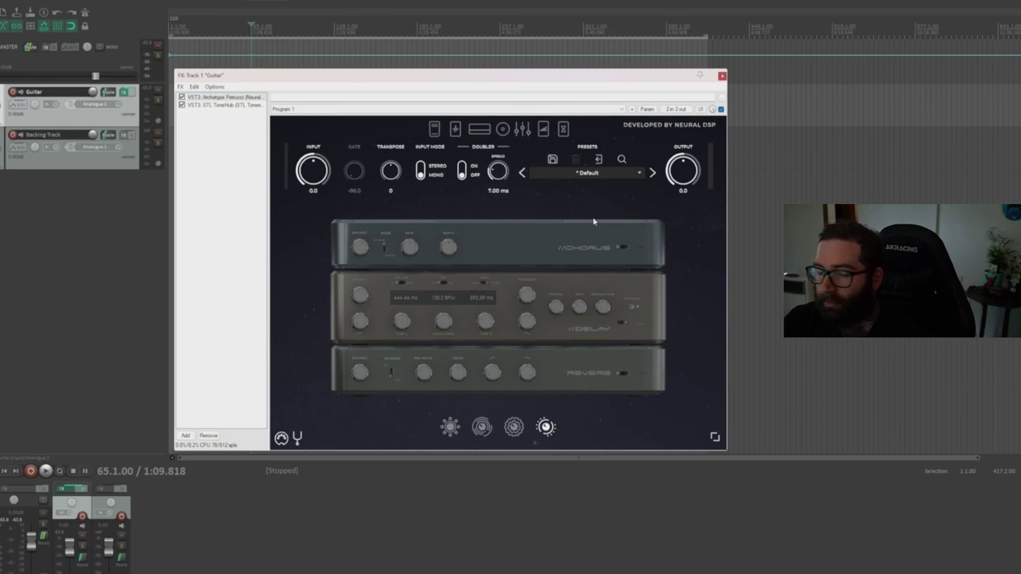
pyautogui.moveTo(340, 80); pyautogui.dragTo(362, 102)
pyautogui.moveTo(415, 197); pyautogui.dragTo(414, 187)
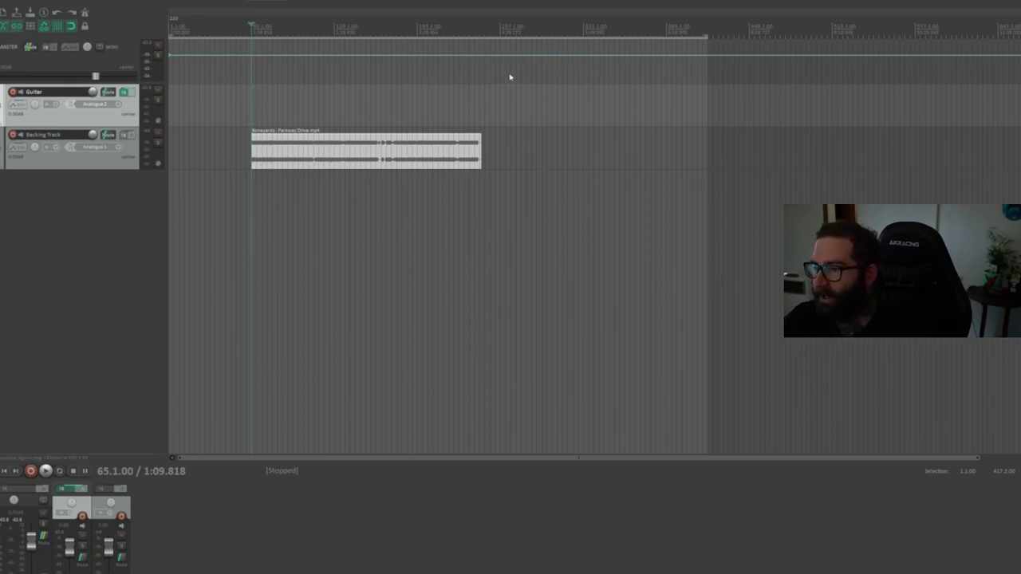
# Step: Add a tempo change to a slower tempo at bar 321
pyautogui.click(581, 28)
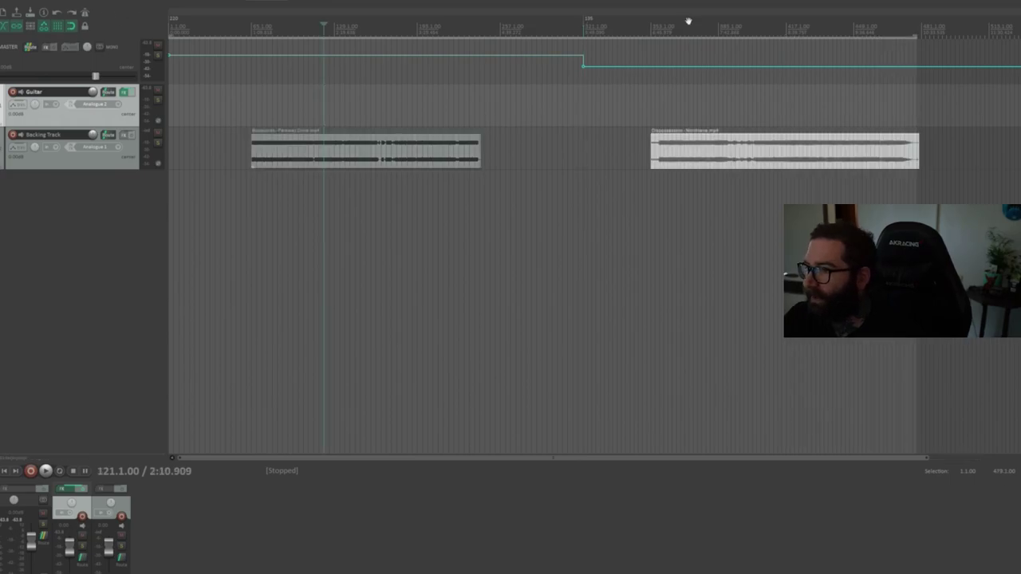
# Step: Place the edit cursor at bar 371 and show the Guitar track's automation envelope for Archetype Petrucci's Transpose Semitones
pyautogui.click(688, 22)
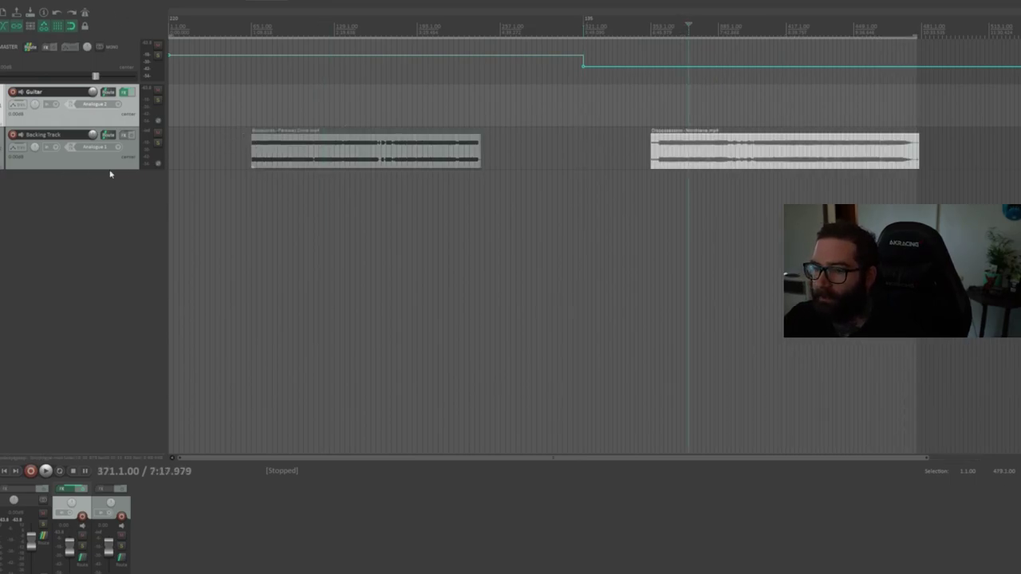
pyautogui.click(48, 165)
pyautogui.click(62, 121)
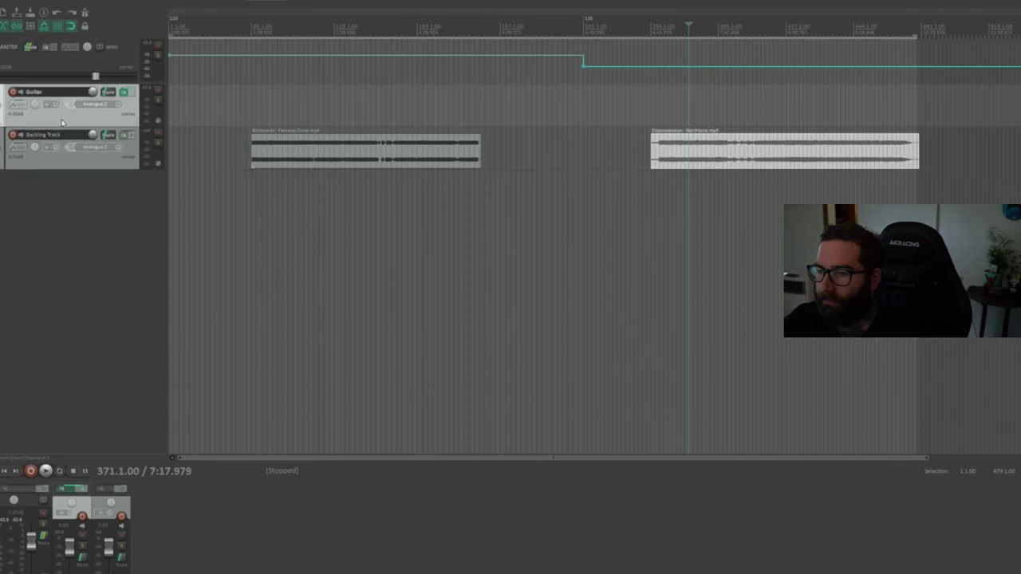
pyautogui.click(19, 106)
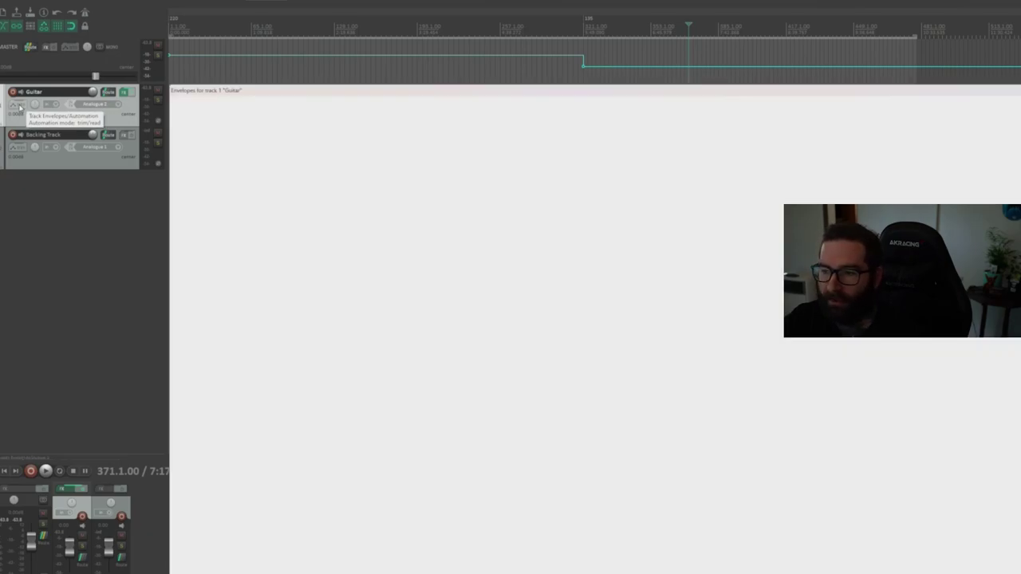
pyautogui.moveTo(360, 92); pyautogui.dragTo(357, 35)
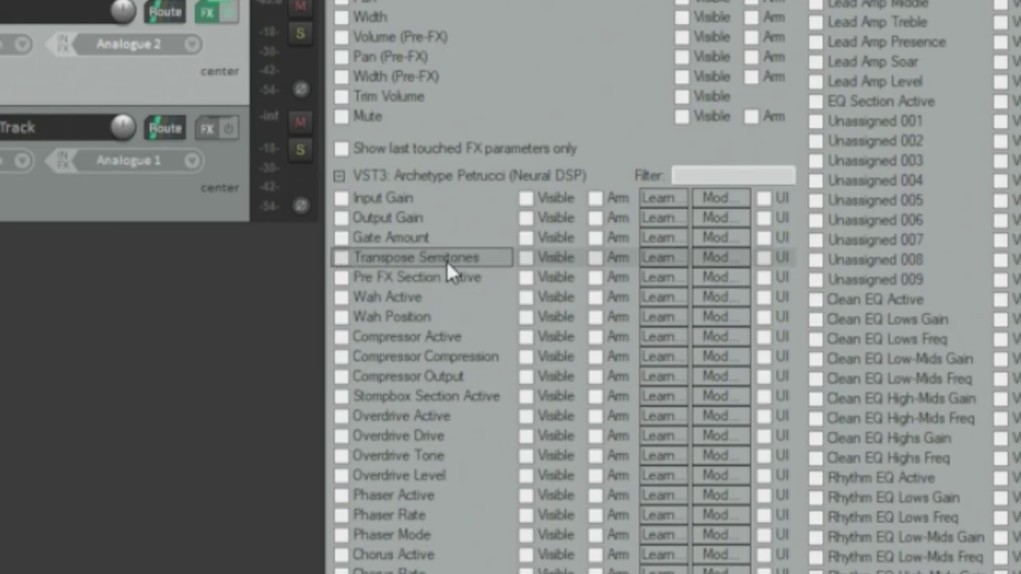
pyautogui.click(341, 259)
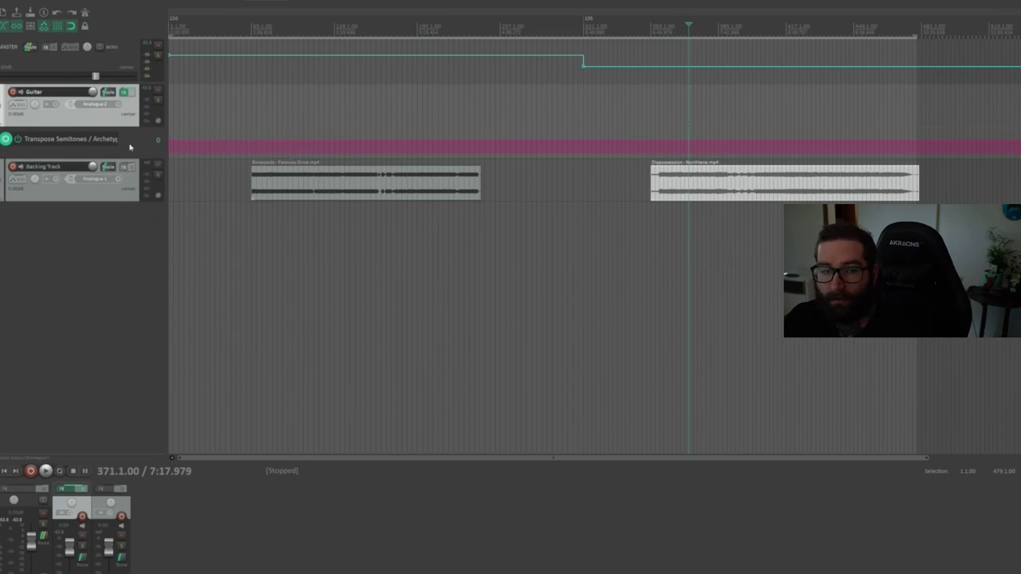
# Step: Set the Transpose Semitones envelope point at 1.1.00 to 2
pyautogui.click(173, 157)
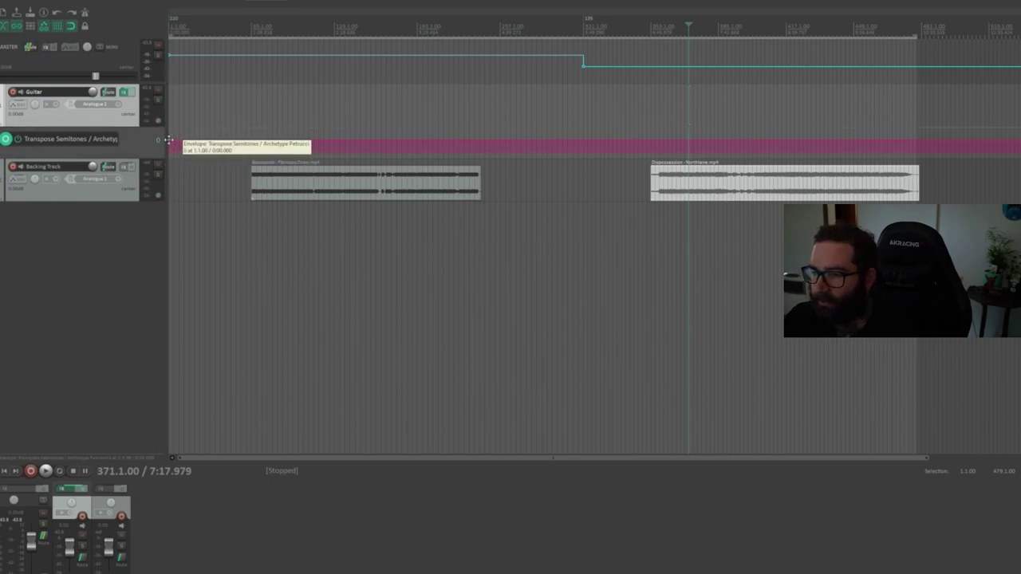
pyautogui.rightClick(169, 141)
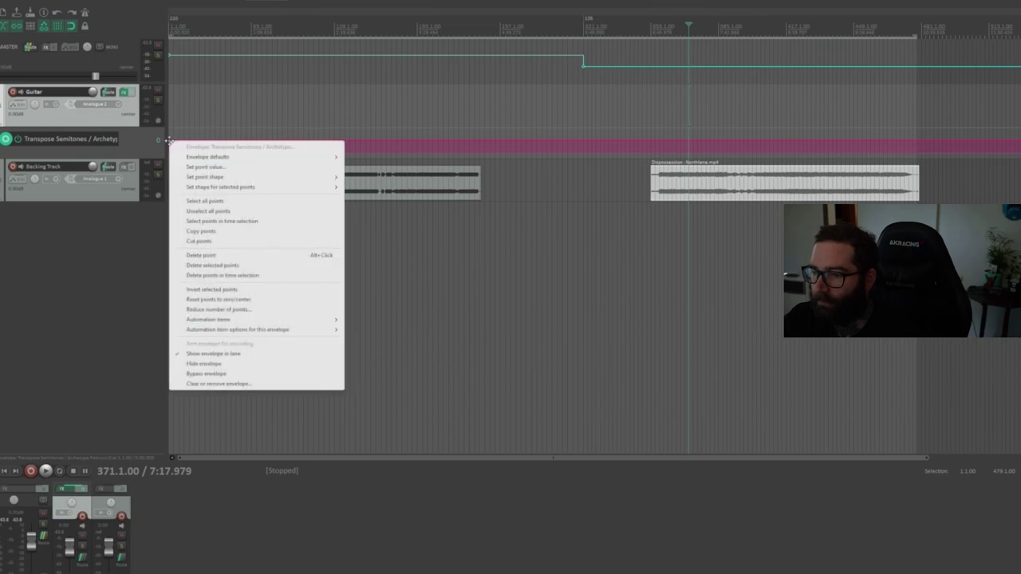
pyautogui.click(237, 169)
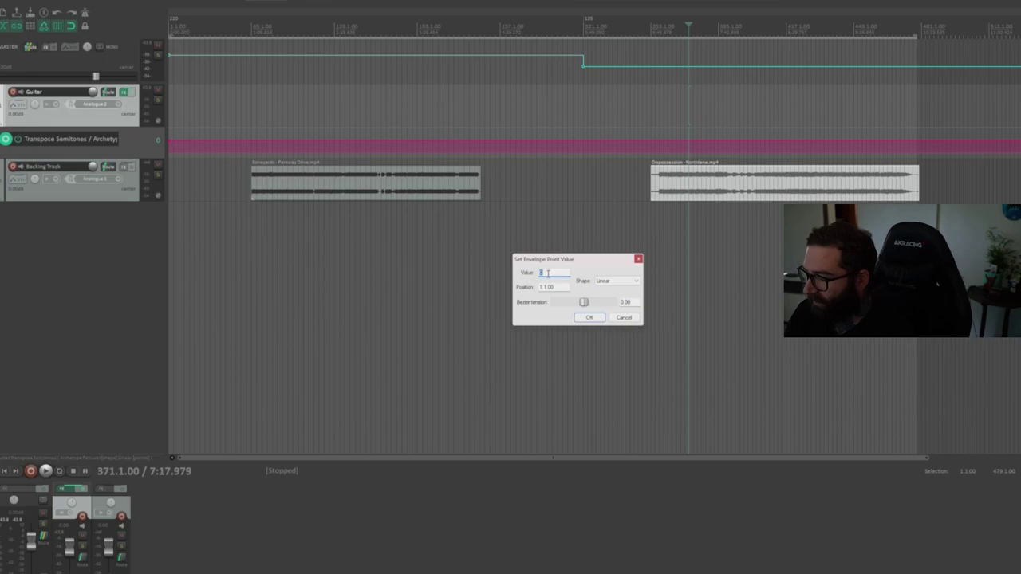
pyautogui.write('2')
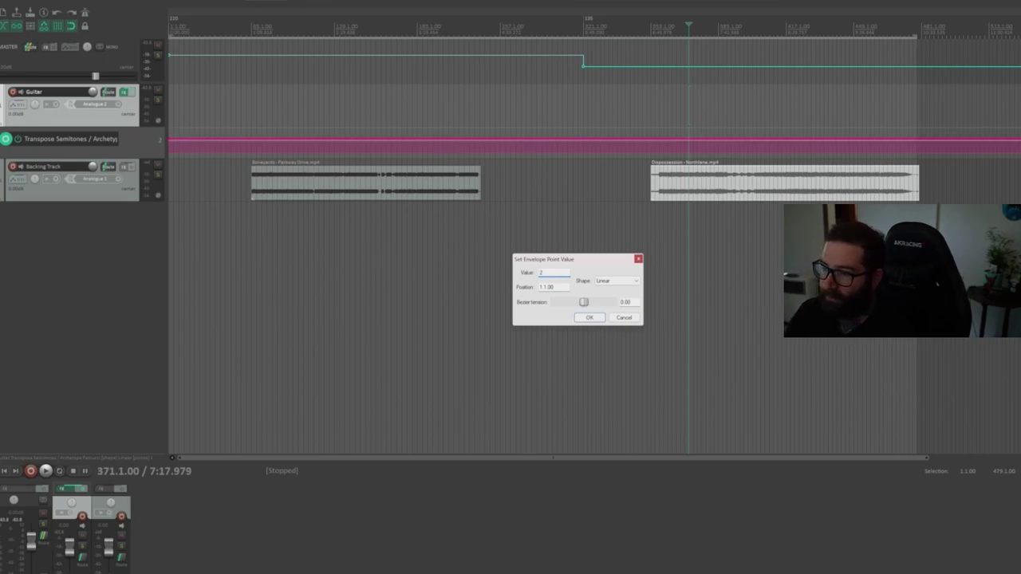
pyautogui.press('Return')
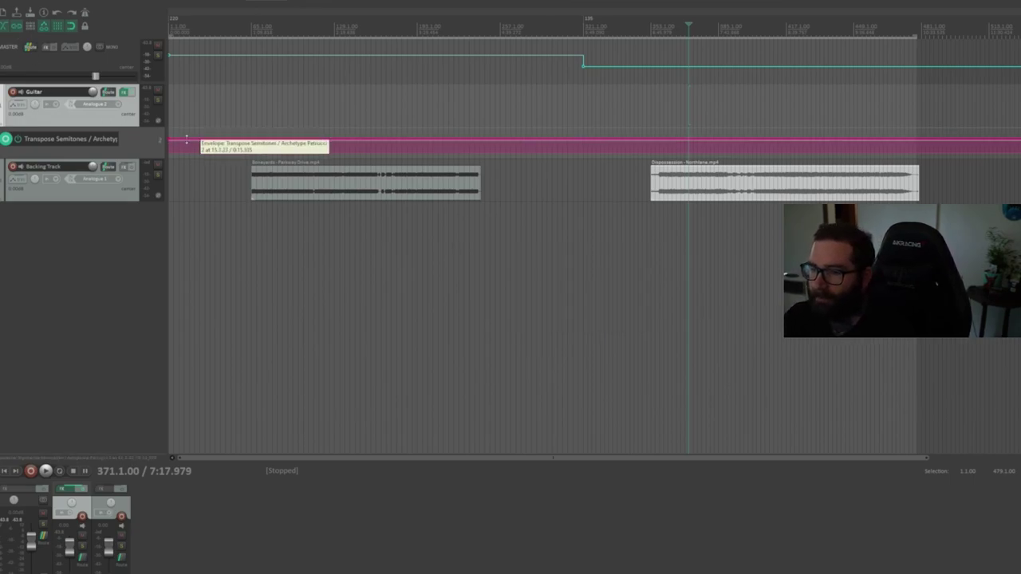
# Step: Try turning Petrucci's Transpose knob down to -12, then try moving the first Transpose envelope point and undo that move
pyautogui.click(126, 95)
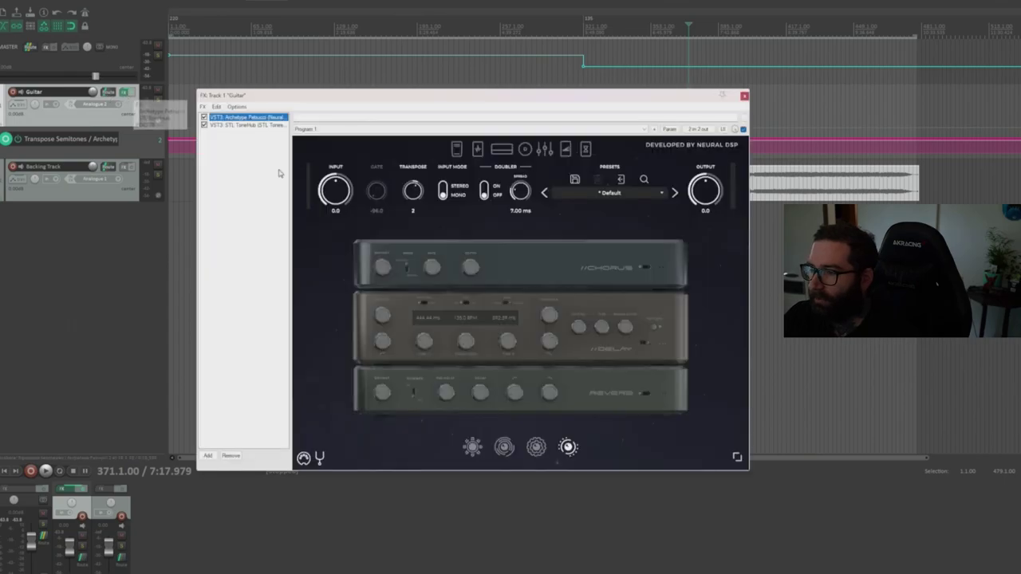
pyautogui.moveTo(414, 196)
pyautogui.mouseDown()
pyautogui.moveTo(435, 224)
pyautogui.moveTo(423, 193)
pyautogui.mouseUp()
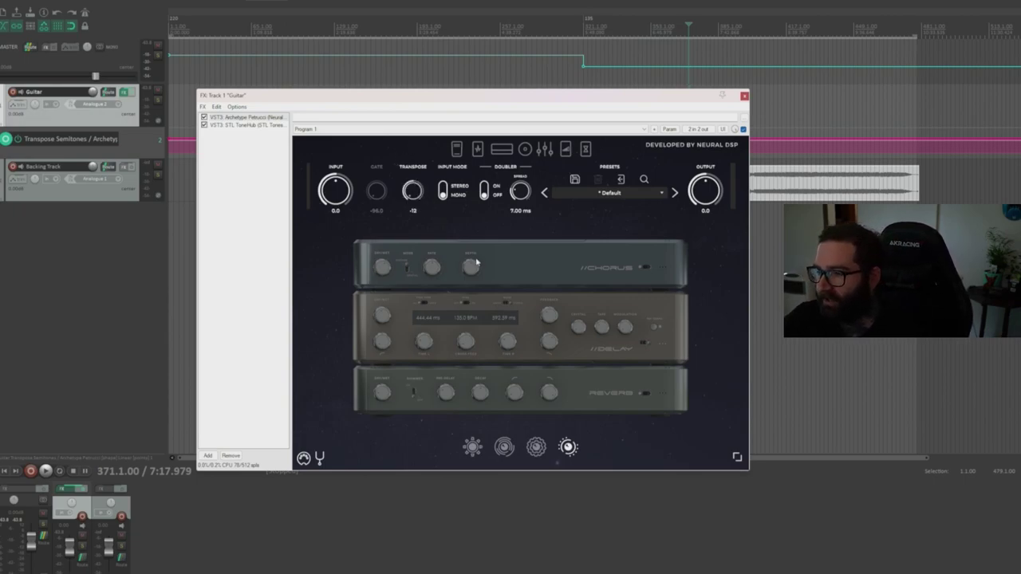
pyautogui.click(743, 95)
pyautogui.moveTo(171, 139)
pyautogui.mouseDown()
pyautogui.moveTo(170, 127)
pyautogui.moveTo(170, 203)
pyautogui.moveTo(168, 146)
pyautogui.mouseUp()
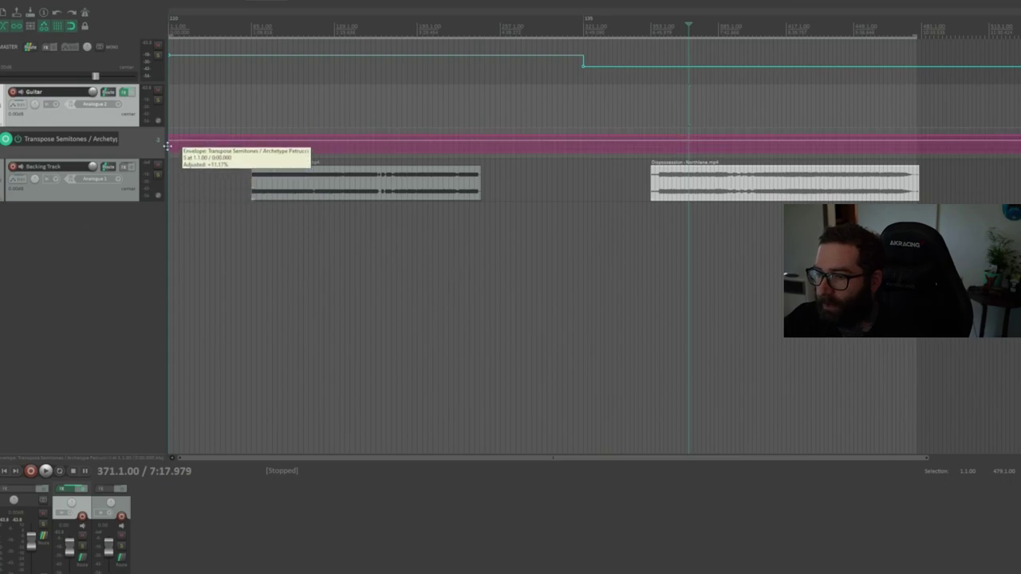
pyautogui.hotkey('ctrl', 'z')
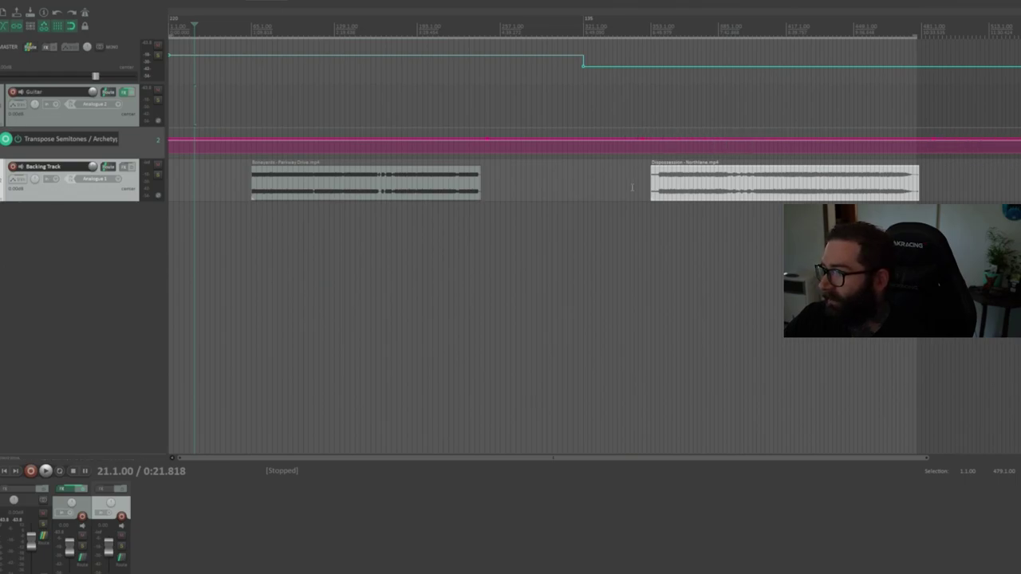
# Step: Set the Transpose Semitones envelope to -1 at about bar 349, just before the Northlane song
pyautogui.rightClick(642, 138)
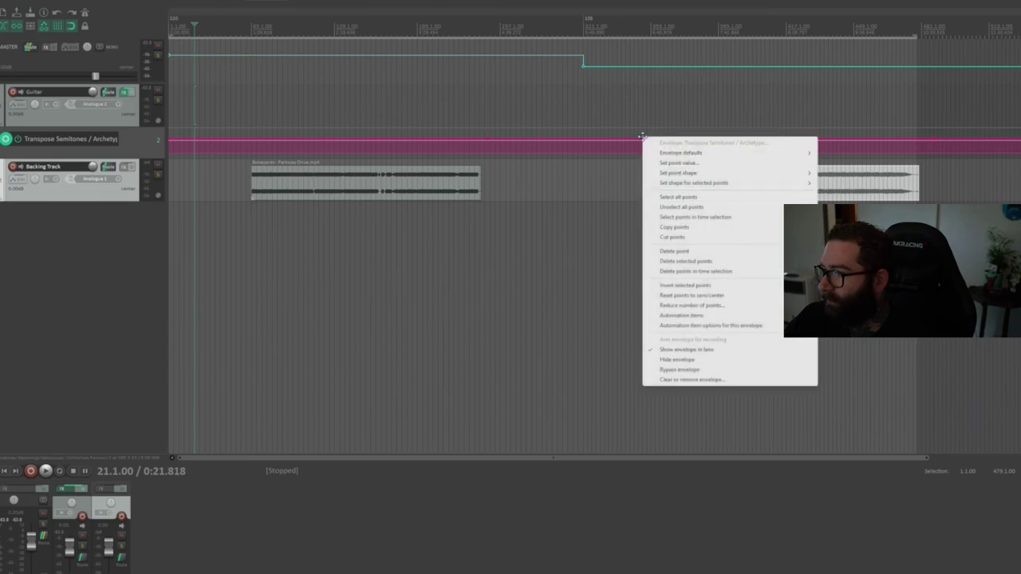
pyautogui.click(729, 163)
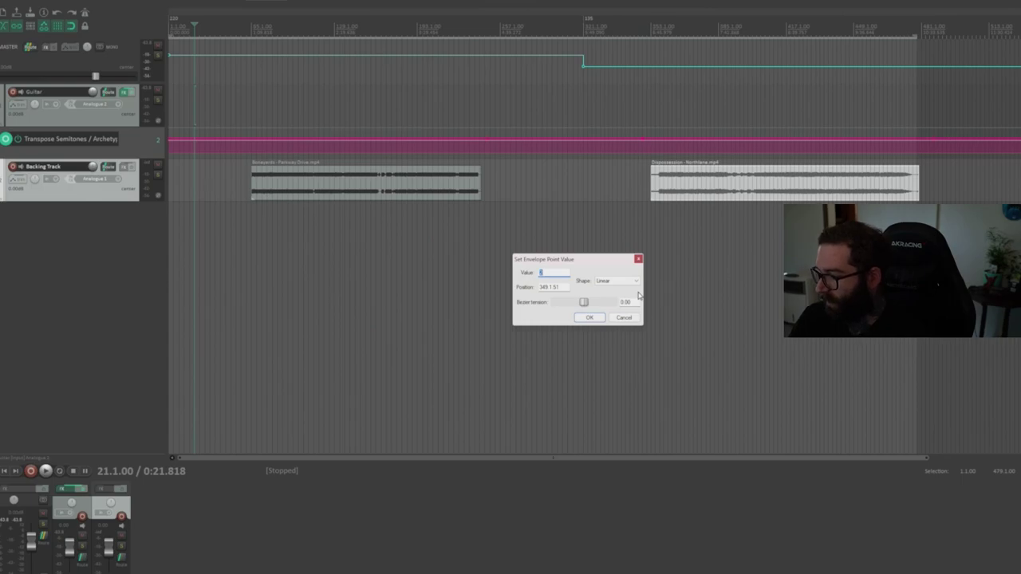
pyautogui.write('-1')
pyautogui.press('Return')
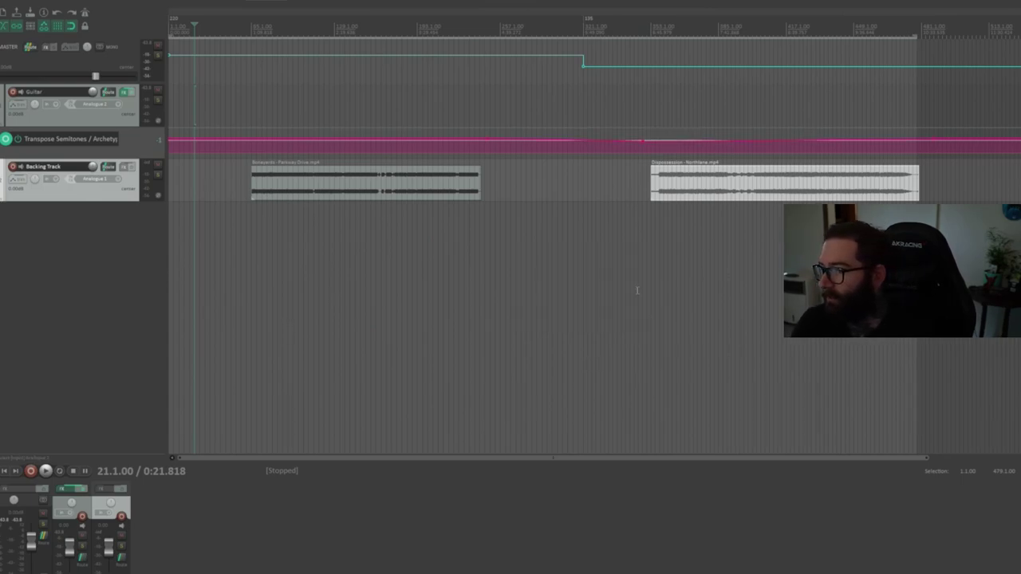
# Step: Set the Transpose Semitones envelope to -1 at about bar 486, just after the Northlane song ends
pyautogui.rightClick(933, 139)
pyautogui.click(970, 165)
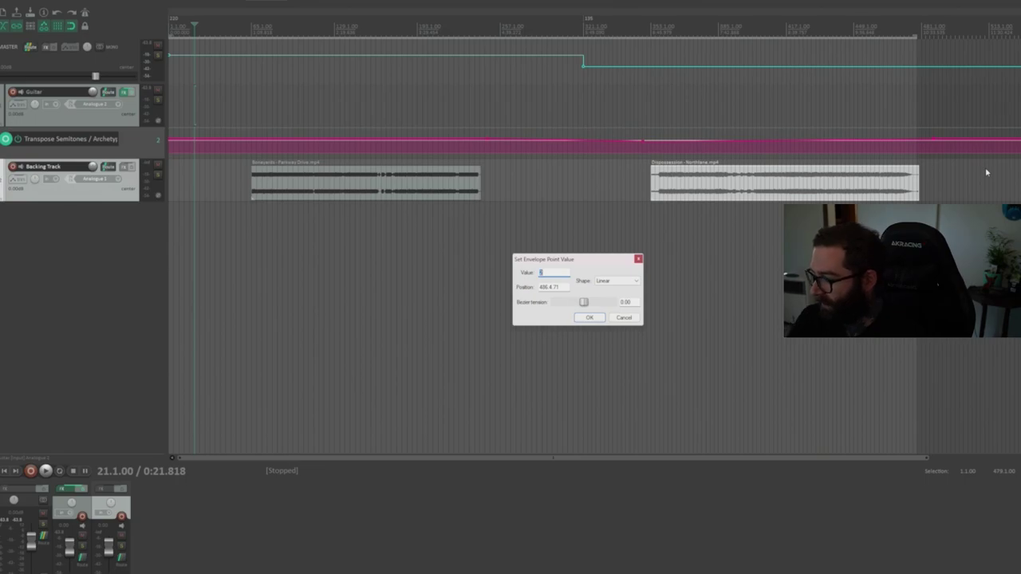
pyautogui.write('-1')
pyautogui.press('Return')
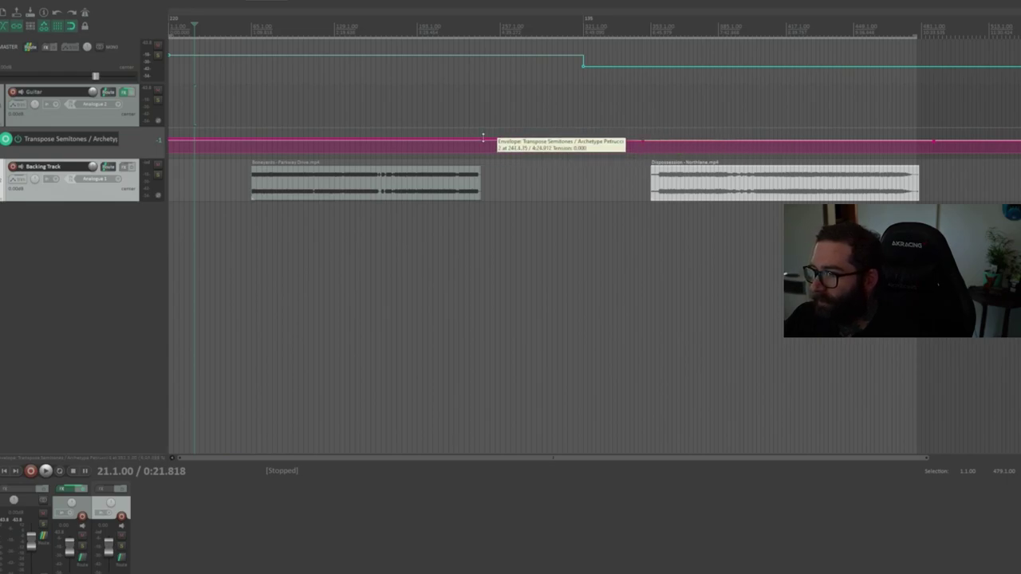
# Step: Check Archetype Petrucci's Transpose control with the edit cursor inside the Parkway Drive song and inside the Northlane song
pyautogui.click(287, 27)
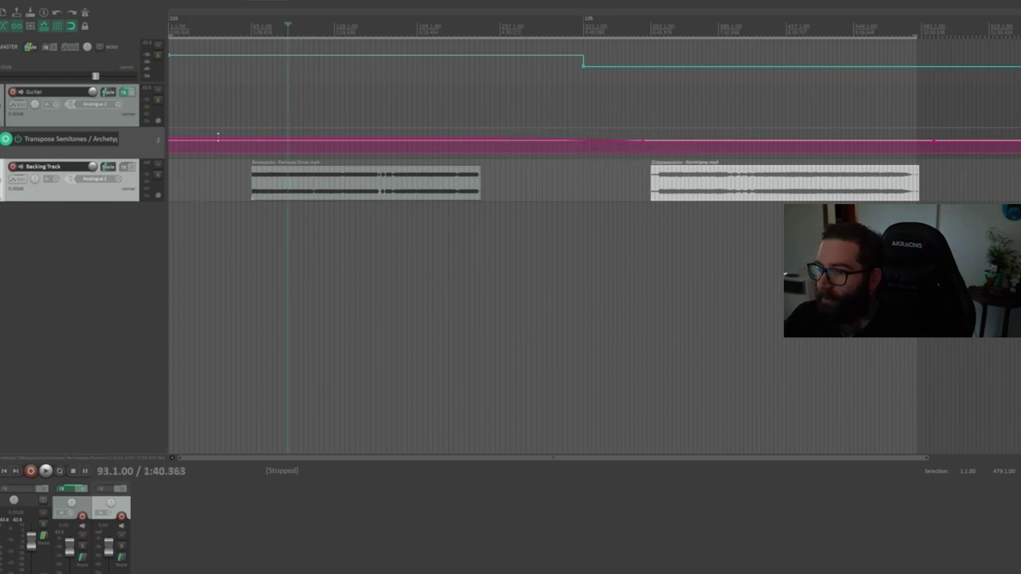
pyautogui.click(123, 93)
pyautogui.click(335, 33)
pyautogui.moveTo(402, 110); pyautogui.dragTo(382, 230)
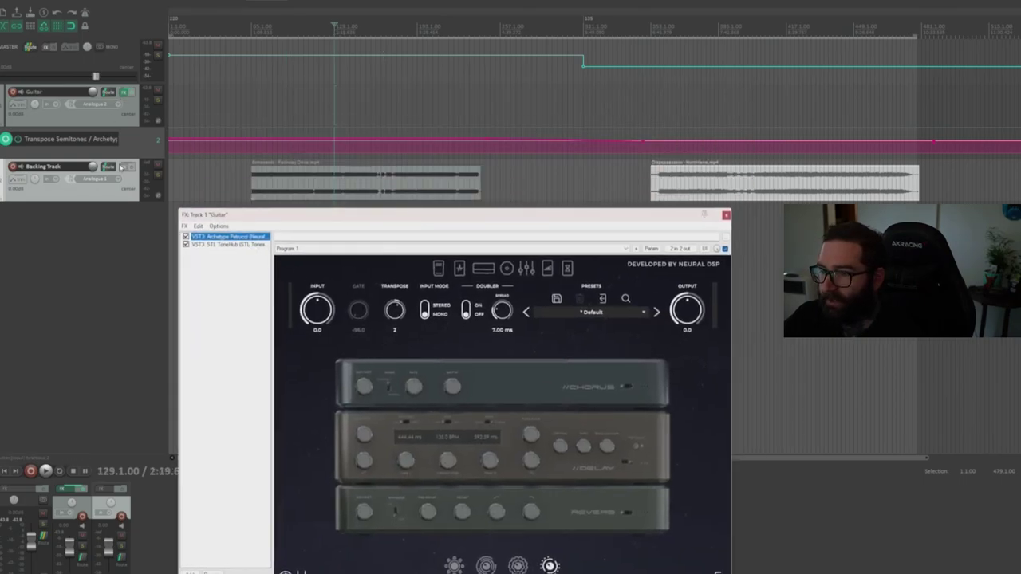
pyautogui.click(684, 33)
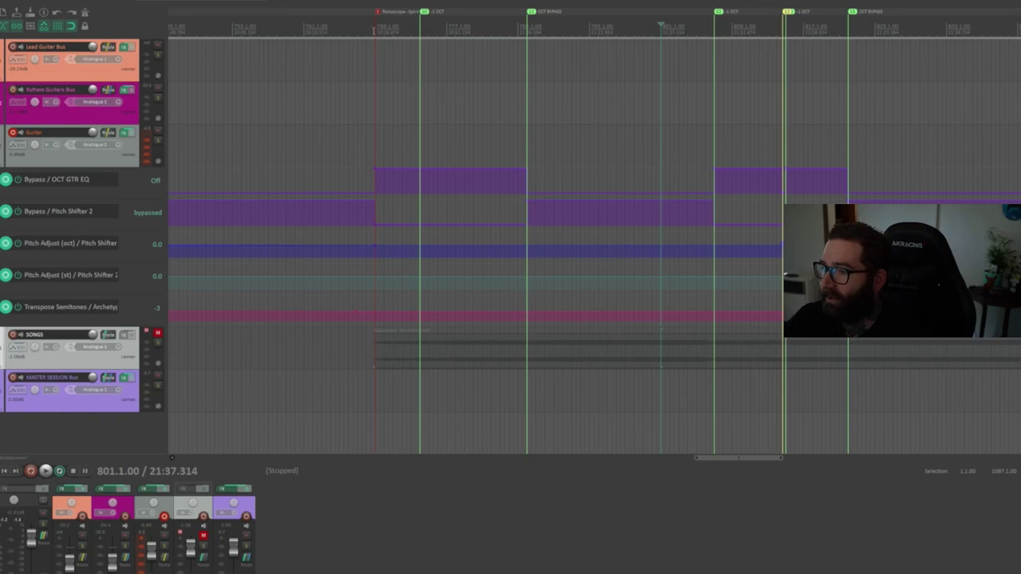
# Step: In the session with the octave markers, examine the Guitar track's bypass envelopes for OCT GTR EQ and Pitch Shifter 2 around bar 768
pyautogui.click(372, 30)
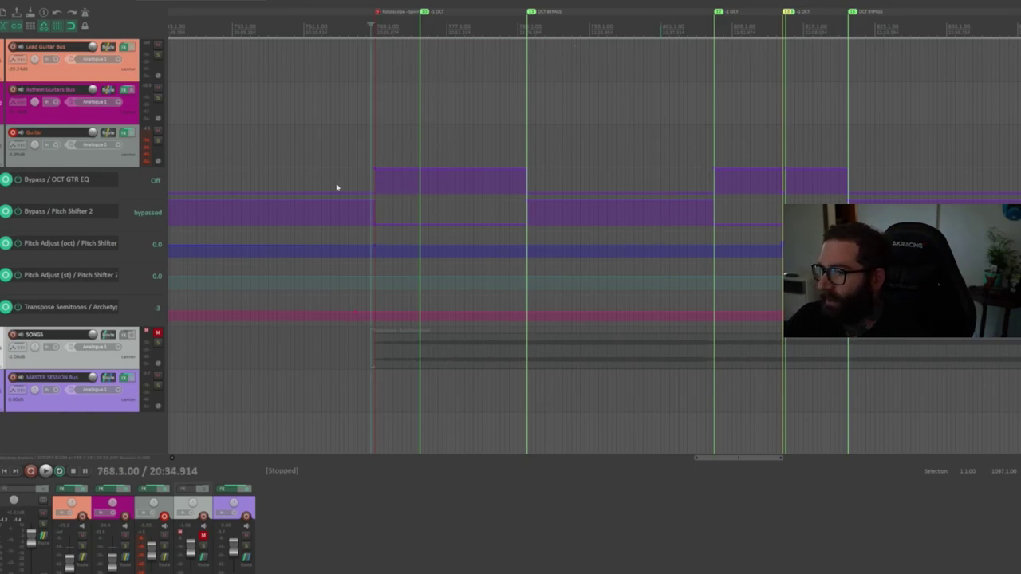
pyautogui.click(122, 193)
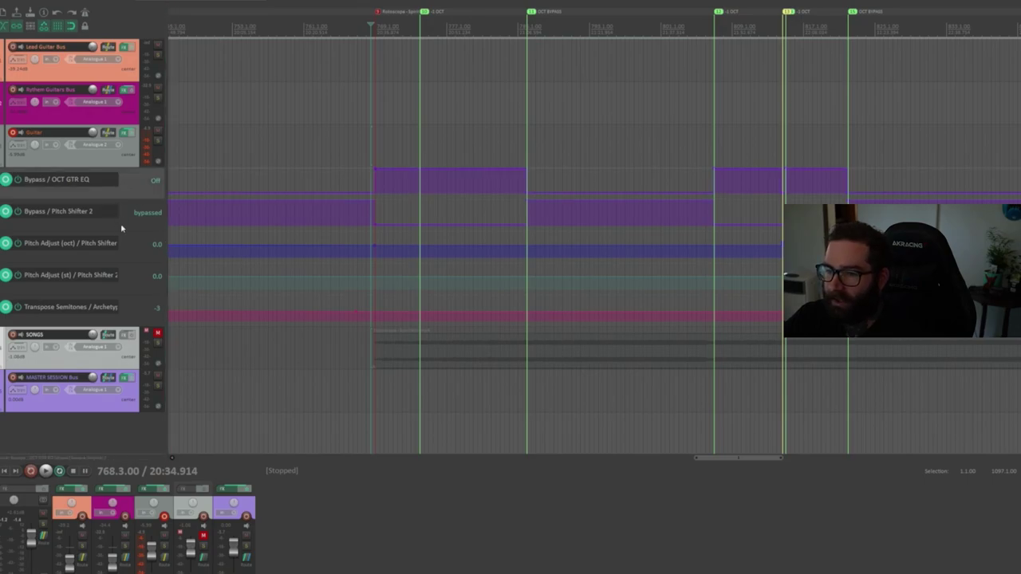
pyautogui.click(125, 227)
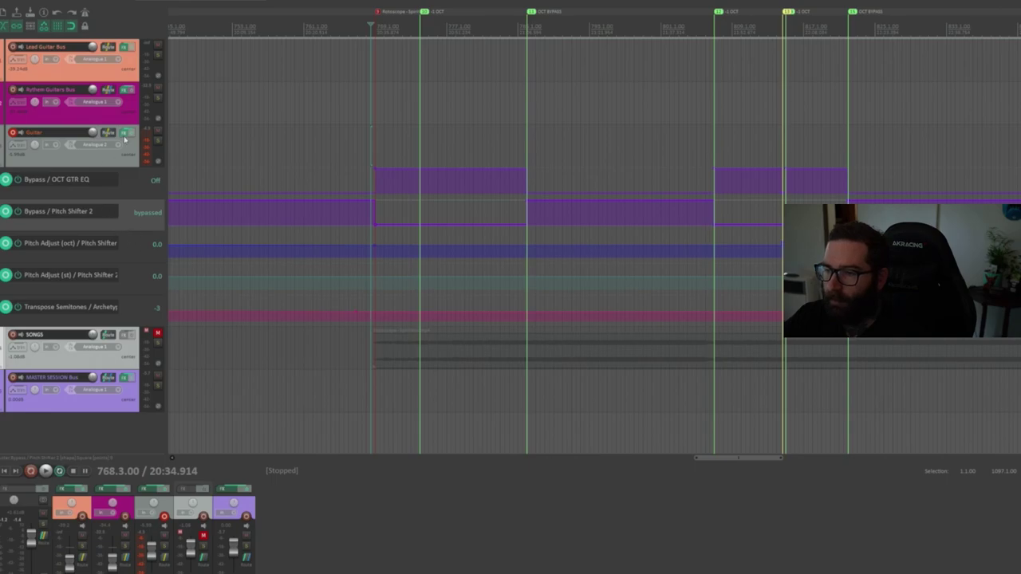
# Step: Open the Guitar track's effects chain and review the OCT GTR EQ, Archetype Petrucci and ToneHub plugins
pyautogui.click(123, 136)
pyautogui.click(124, 135)
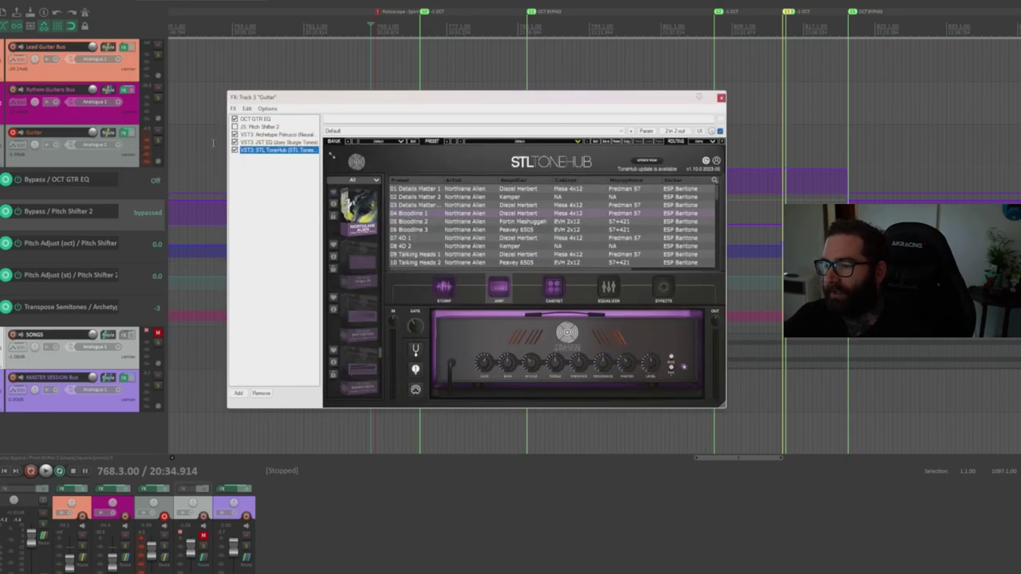
pyautogui.moveTo(399, 98); pyautogui.dragTo(419, 97)
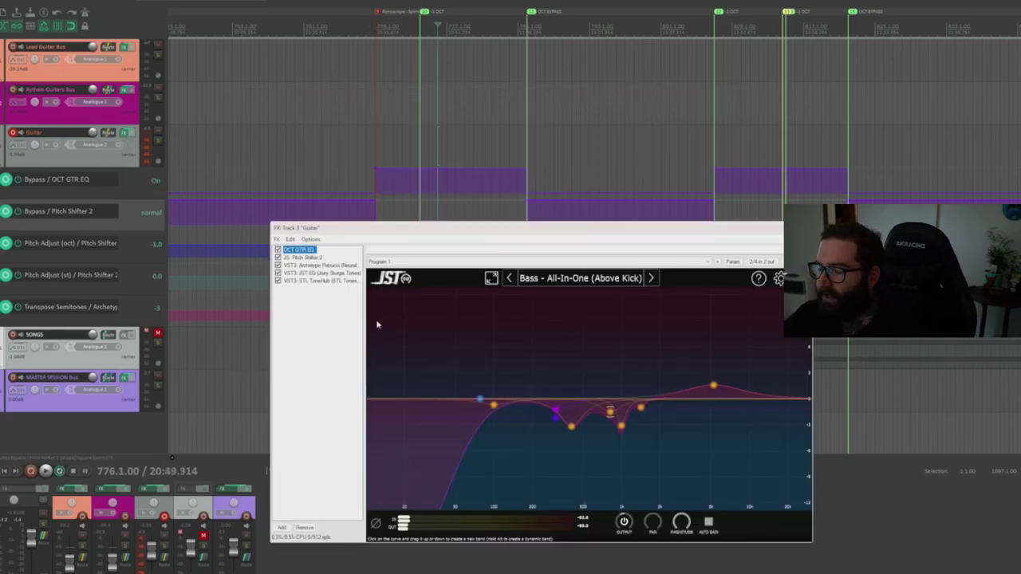
pyautogui.press('Down')
pyautogui.press('Down')
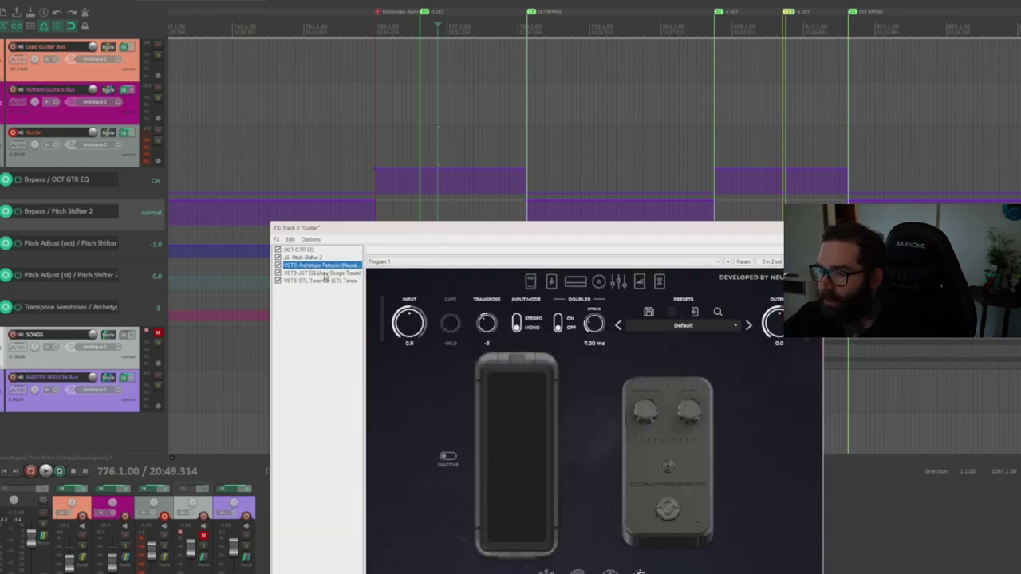
pyautogui.click(307, 281)
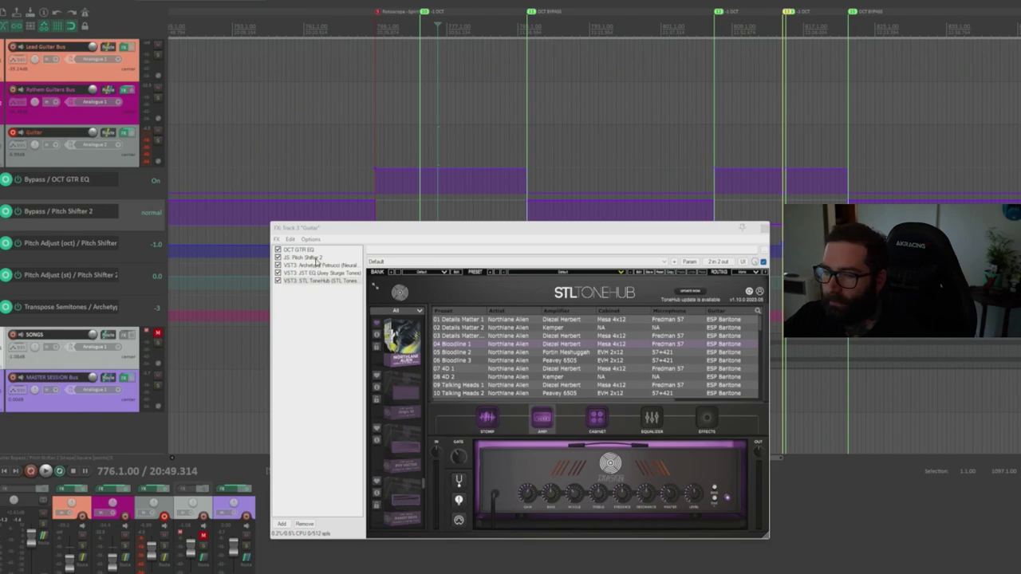
# Step: Examine Pitch Shifter 2's octave and semitone adjustments and compare them with Archetype Petrucci's Transpose control
pyautogui.click(317, 259)
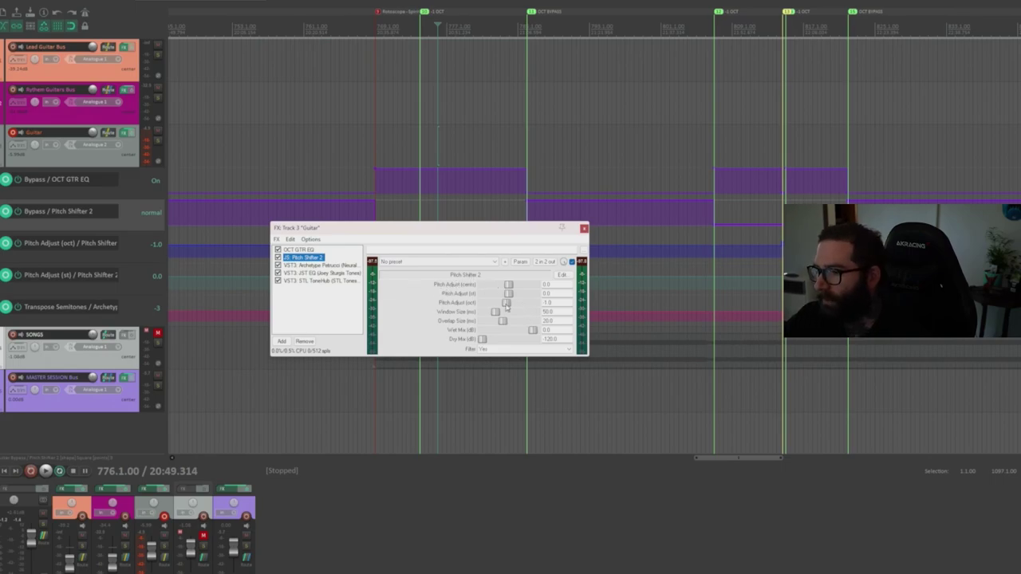
pyautogui.click(318, 264)
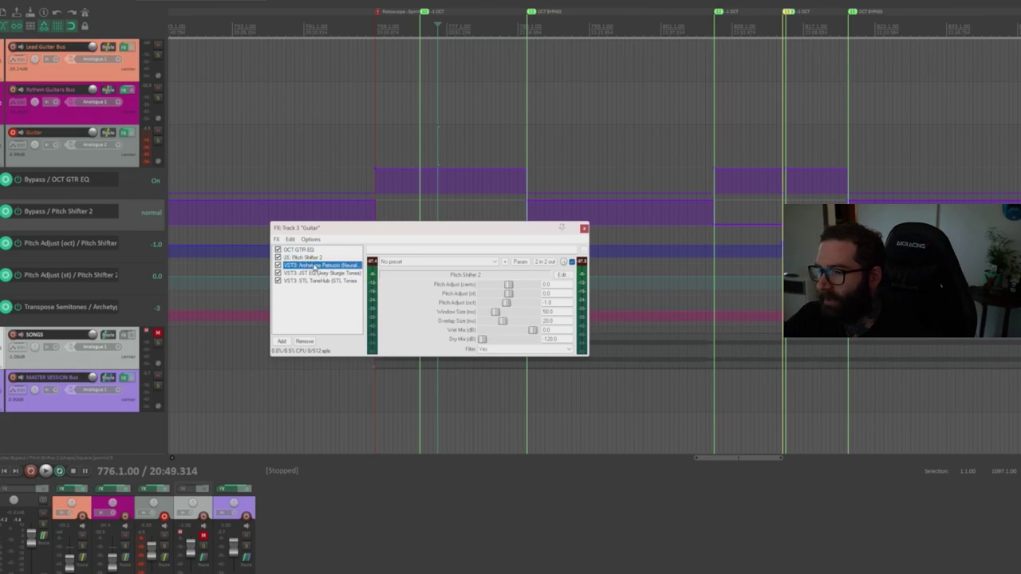
pyautogui.moveTo(487, 327); pyautogui.dragTo(482, 352)
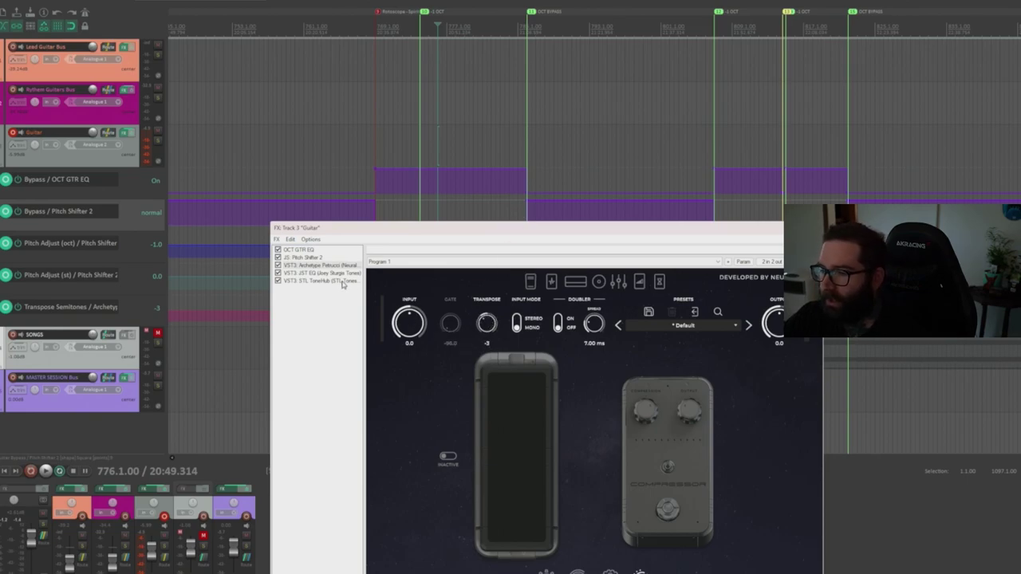
pyautogui.click(302, 259)
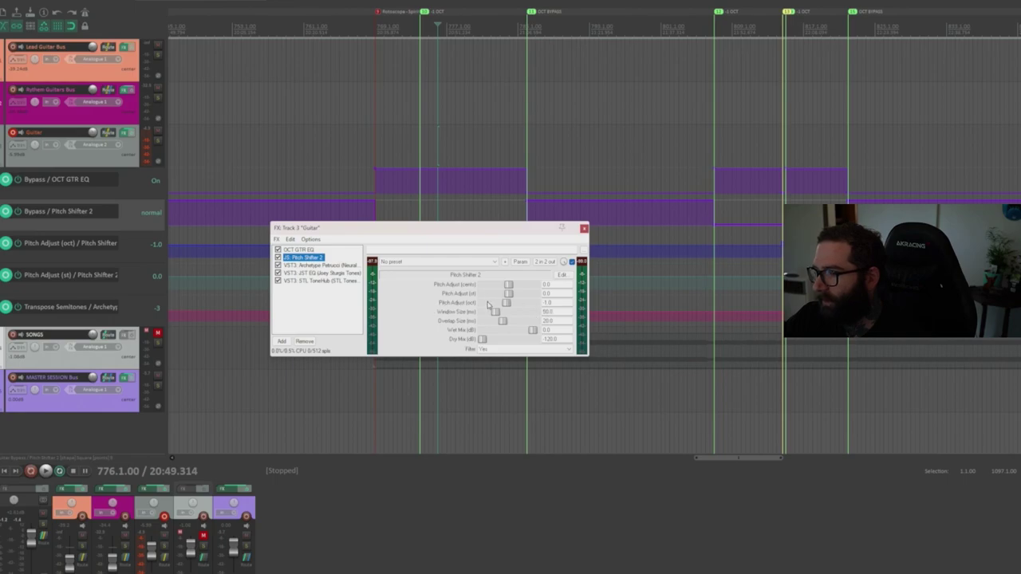
pyautogui.moveTo(511, 304)
pyautogui.mouseDown()
pyautogui.moveTo(492, 306)
pyautogui.moveTo(550, 306)
pyautogui.moveTo(471, 308)
pyautogui.moveTo(508, 306)
pyautogui.mouseUp()
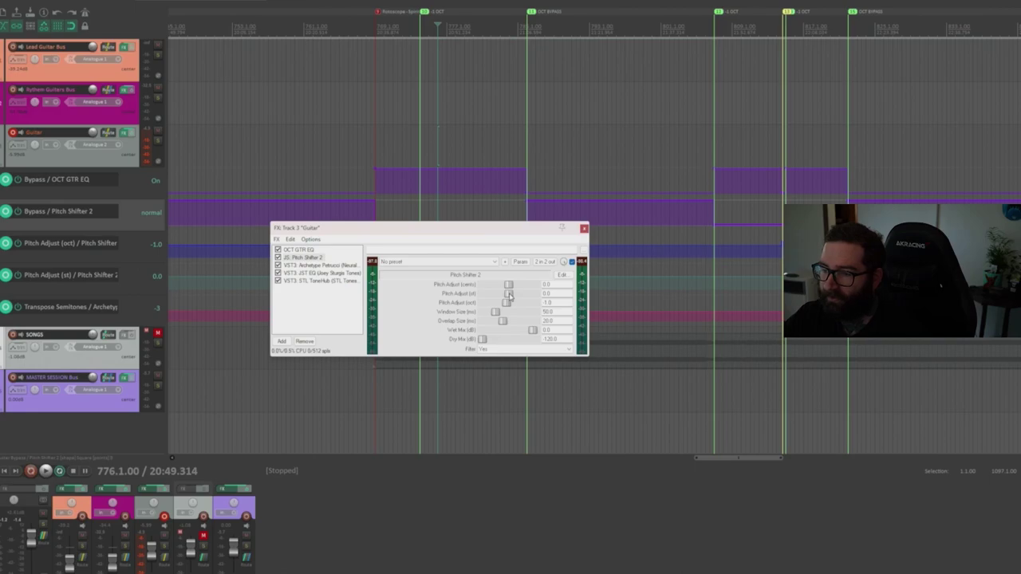
pyautogui.moveTo(509, 295)
pyautogui.mouseDown()
pyautogui.moveTo(488, 296)
pyautogui.moveTo(536, 298)
pyautogui.moveTo(468, 300)
pyautogui.moveTo(508, 296)
pyautogui.mouseUp()
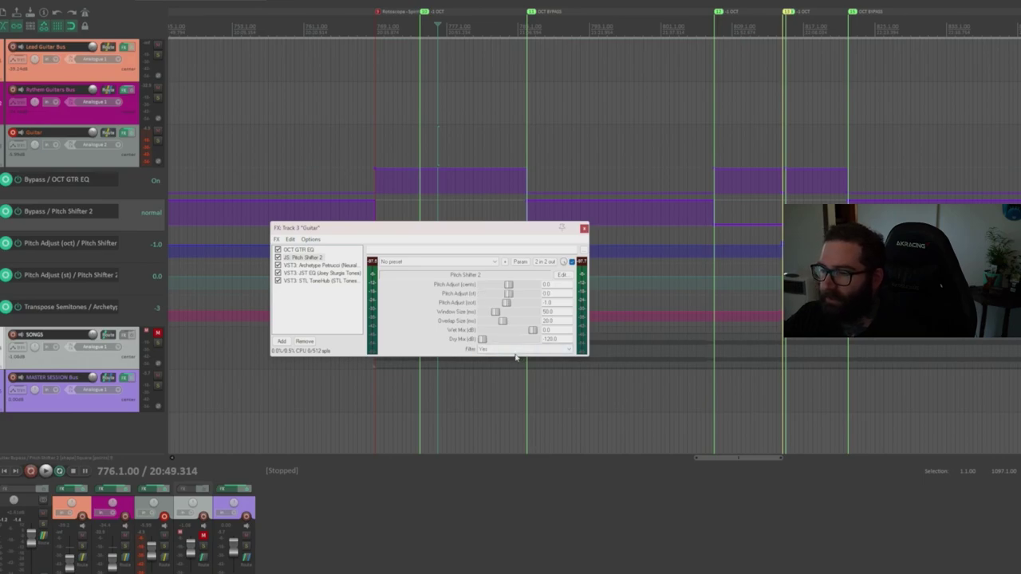
# Step: Review OCT GTR EQ, Pitch Shifter 2 and Archetype Petrucci in the Guitar track's effects chain
pyautogui.click(319, 249)
pyautogui.click(319, 257)
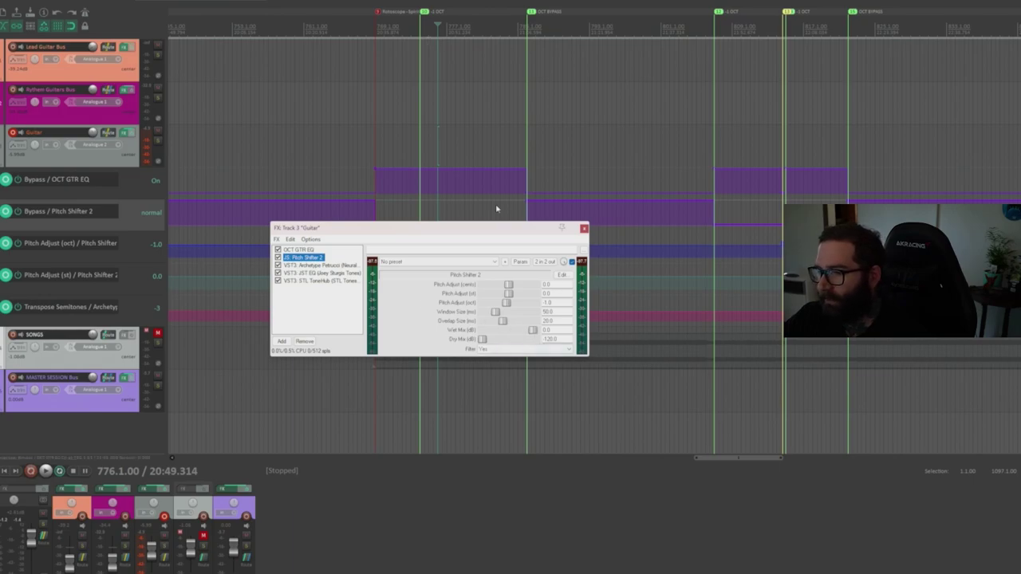
pyautogui.click(333, 265)
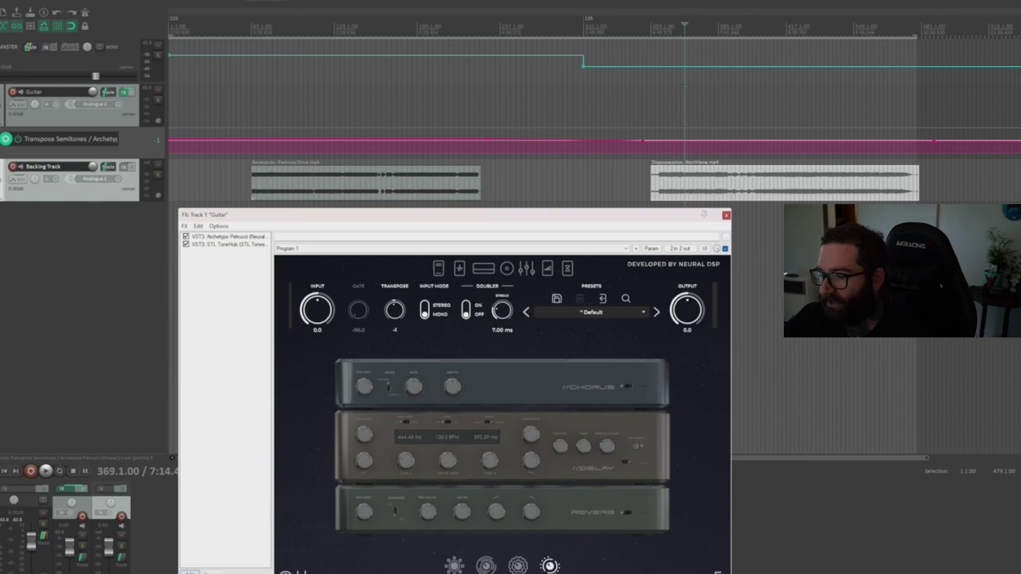
# Step: In the two-song backing track session, add Pitch Shifter 2 to the Guitar track and place it first in the effects chain
pyautogui.click(190, 572)
pyautogui.scroll(5, 339, 231)
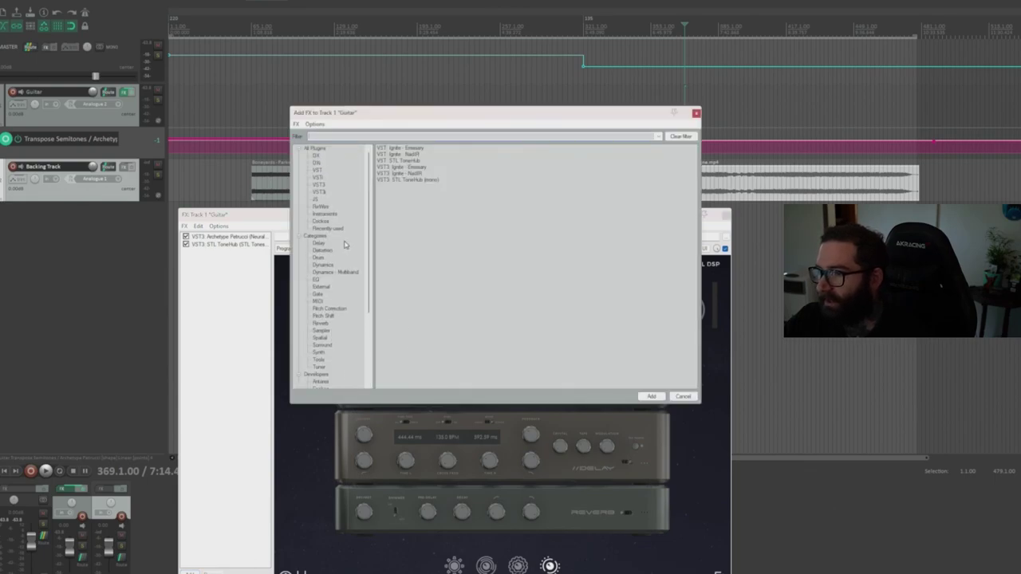
pyautogui.click(316, 150)
pyautogui.write('pitch')
pyautogui.doubleClick(396, 192)
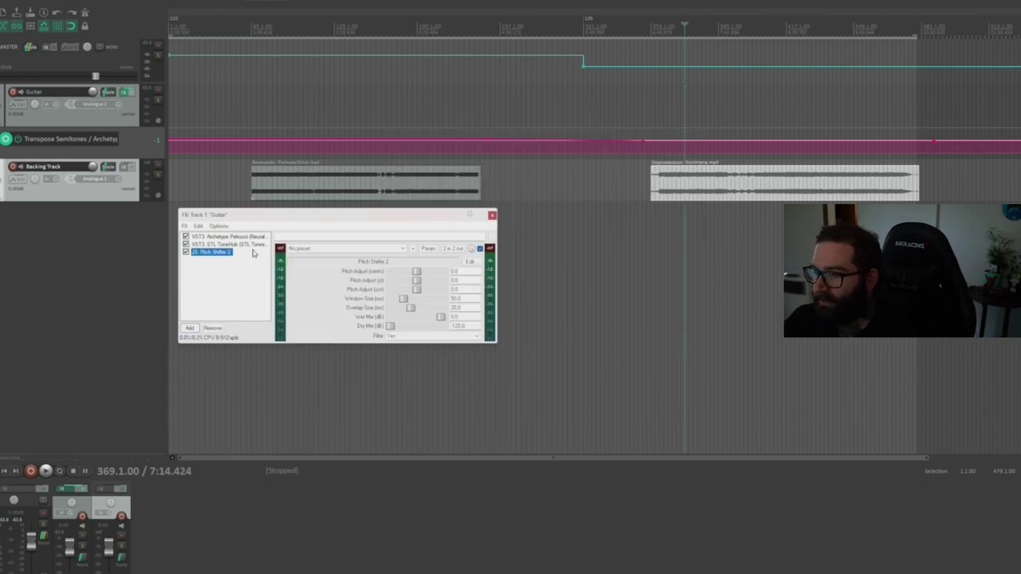
pyautogui.moveTo(209, 254); pyautogui.dragTo(217, 236)
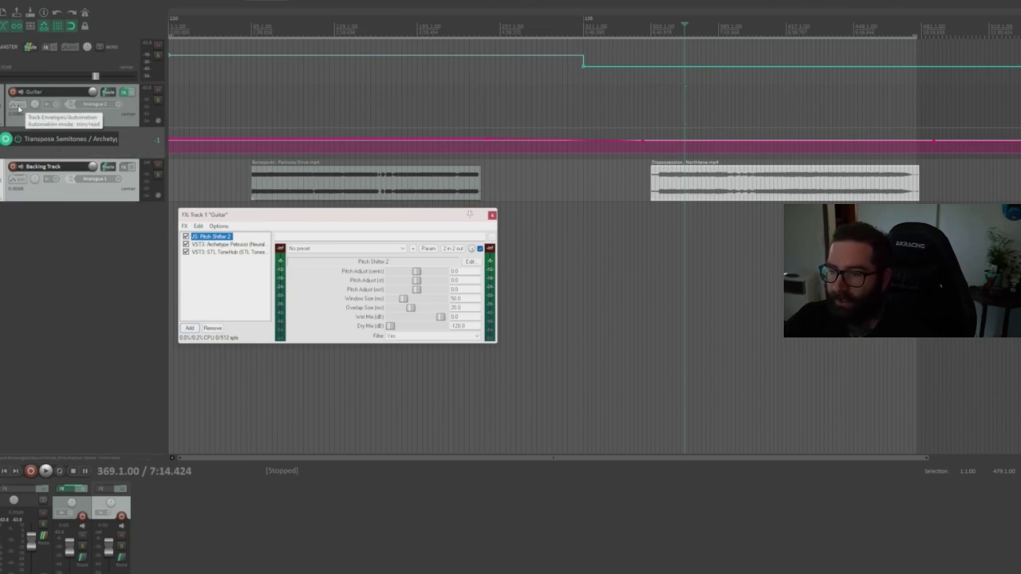
# Step: Show the Guitar track's Bypass, Pitch Adjust (oct) and Pitch Adjust (st) envelopes for Pitch Shifter 2
pyautogui.click(19, 109)
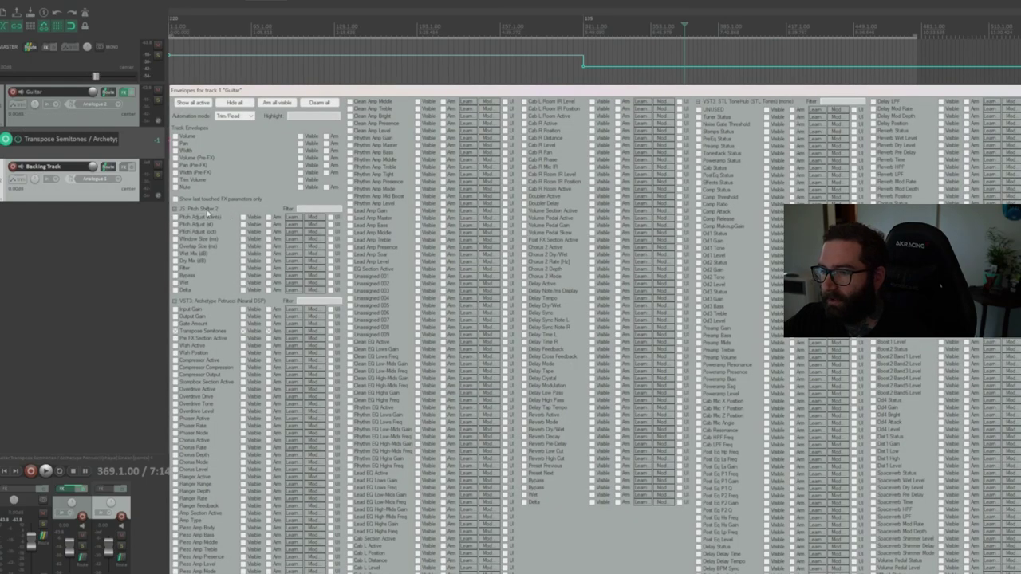
pyautogui.click(175, 276)
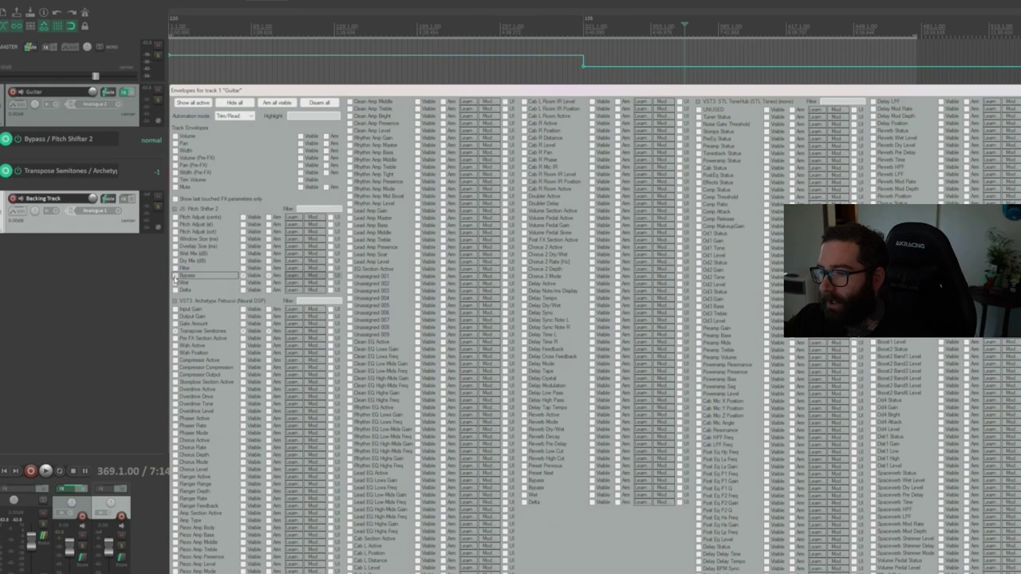
pyautogui.click(175, 232)
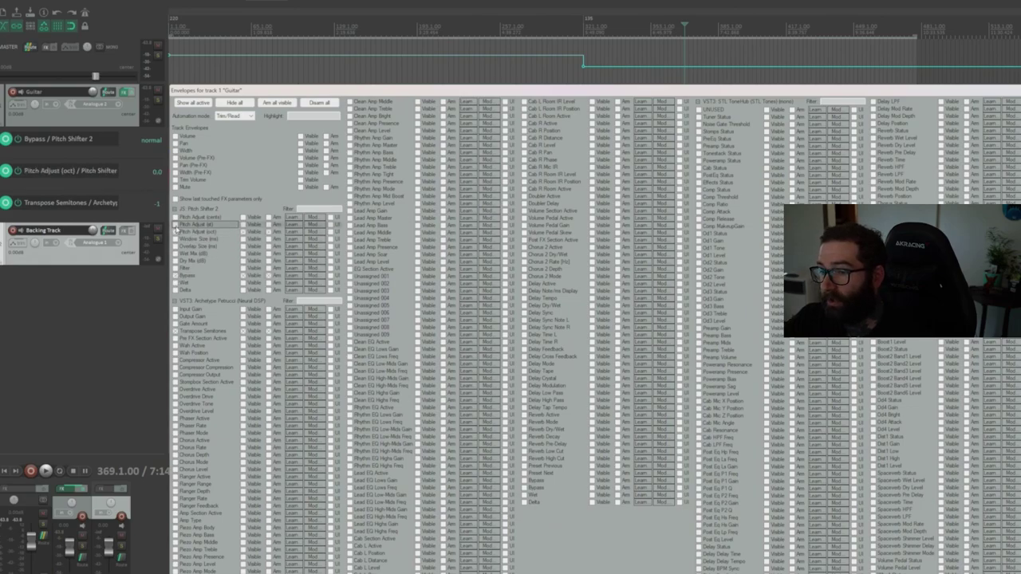
pyautogui.click(176, 225)
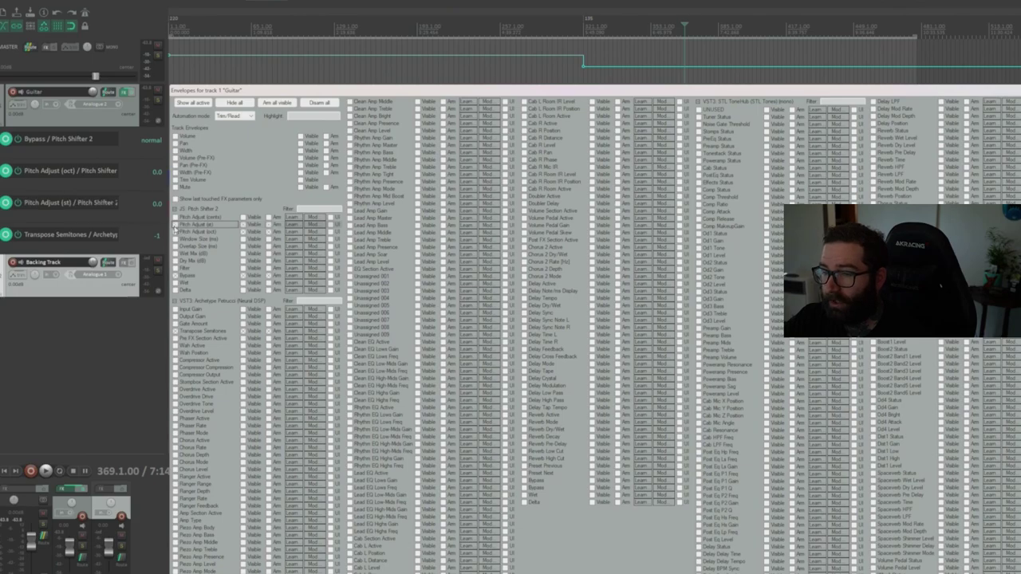
pyautogui.press('Escape')
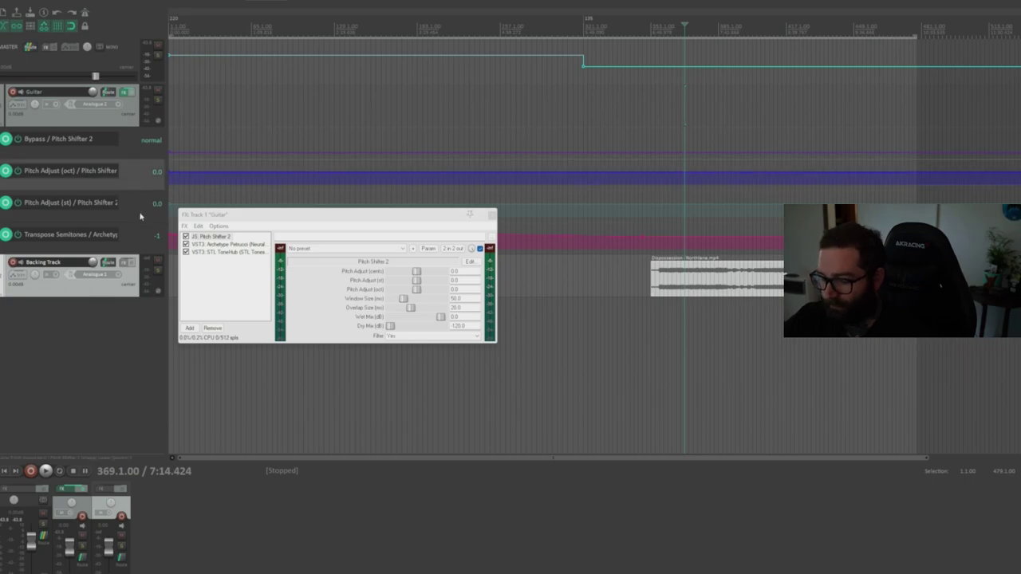
# Step: Move the effects window off the envelope starts and set Pitch Shifter 2's Bypass envelope to bypassed along the whole timeline
pyautogui.moveTo(325, 216); pyautogui.dragTo(542, 179)
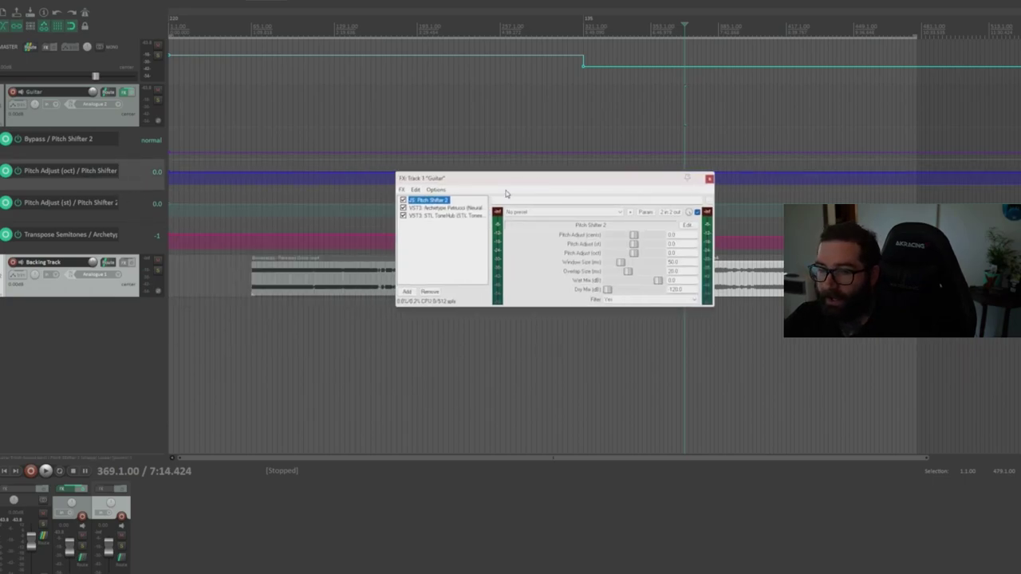
pyautogui.click(210, 166)
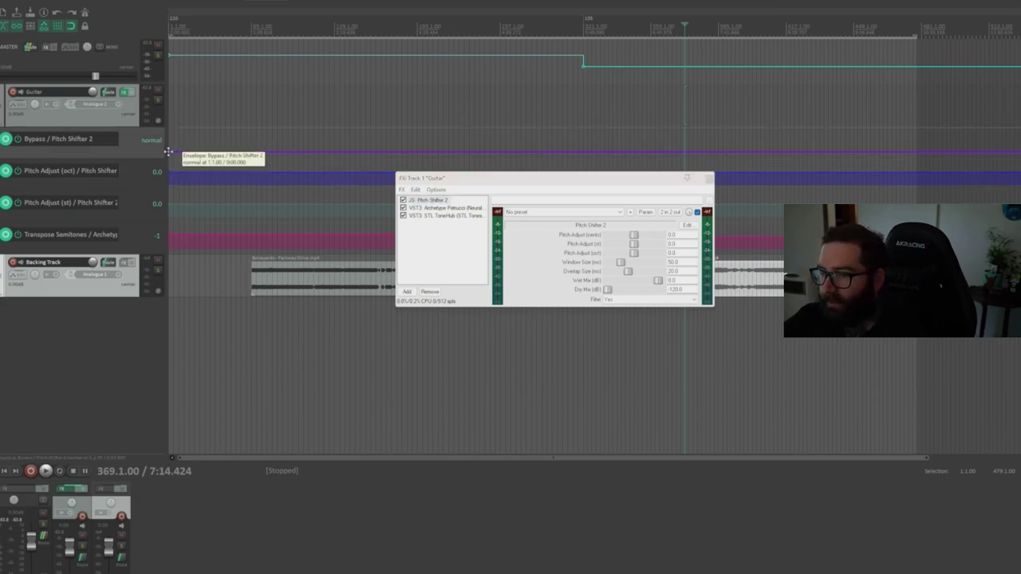
pyautogui.moveTo(171, 152); pyautogui.dragTo(170, 130)
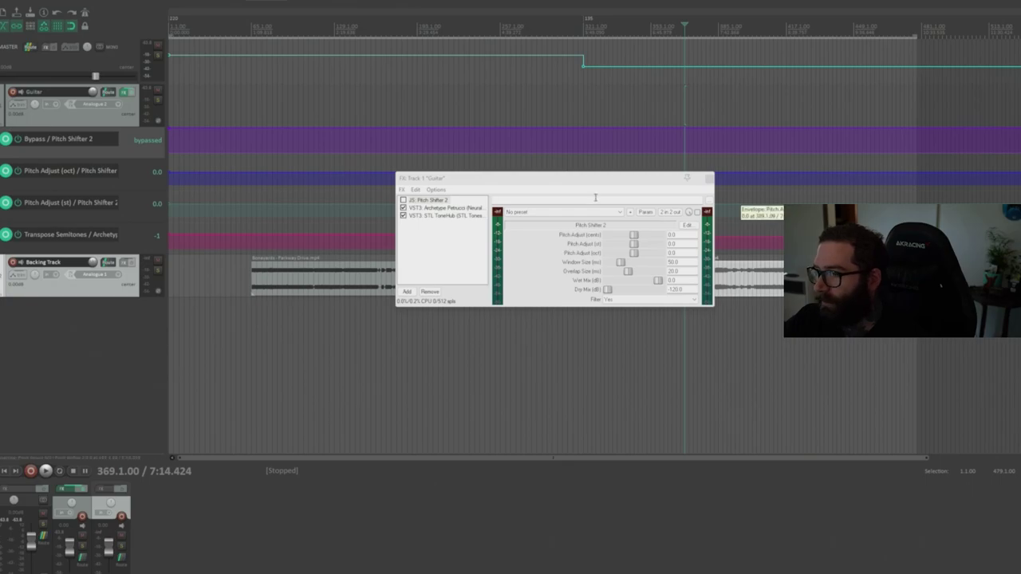
# Step: Select the time range from 129.1.00 to 153.1.00 and set Pitch Shifter 2's Bypass envelope to normal within it
pyautogui.click(336, 31)
pyautogui.moveTo(336, 32); pyautogui.dragTo(365, 33)
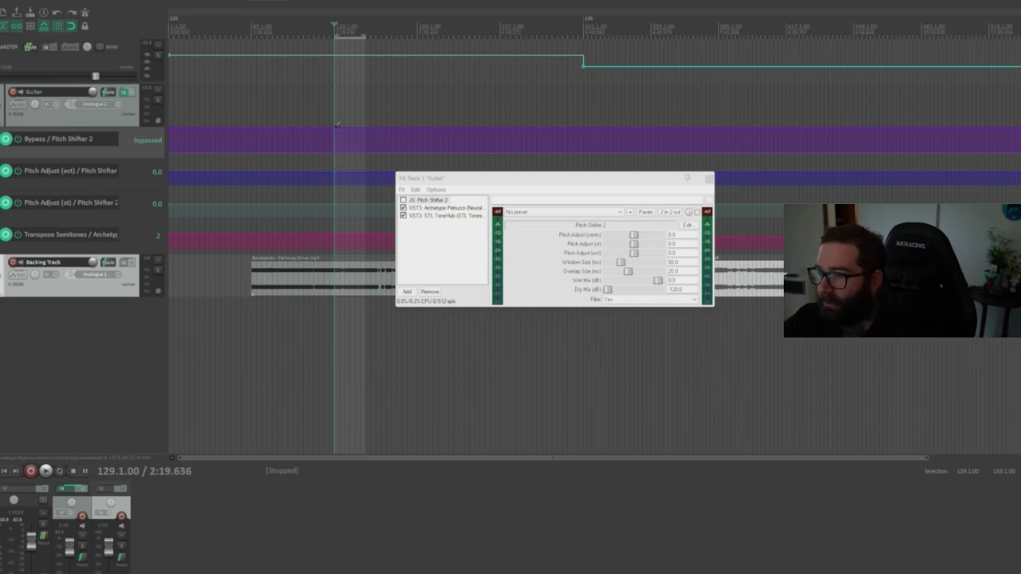
pyautogui.moveTo(367, 130)
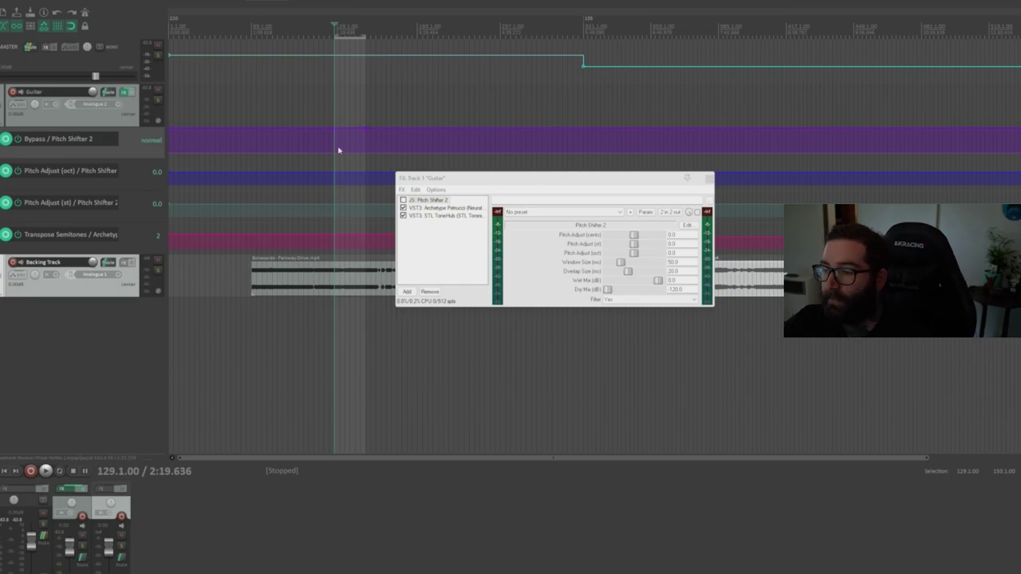
pyautogui.moveTo(334, 128); pyautogui.dragTo(335, 162)
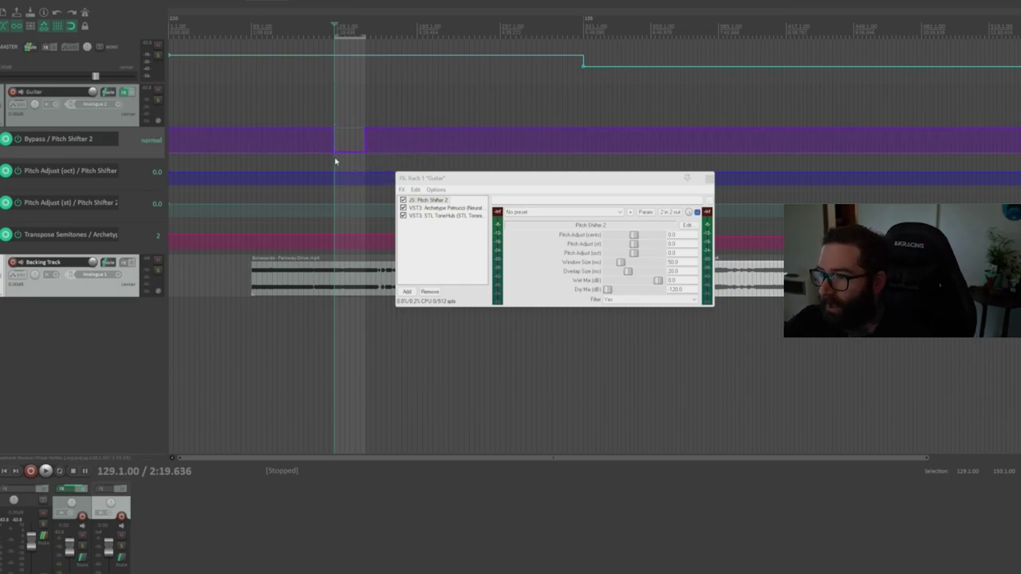
# Step: Check Pitch Shifter 2's bypass state with the edit cursor inside and before the selected range, then return the cursor to 129.1.00
pyautogui.click(303, 112)
pyautogui.click(339, 29)
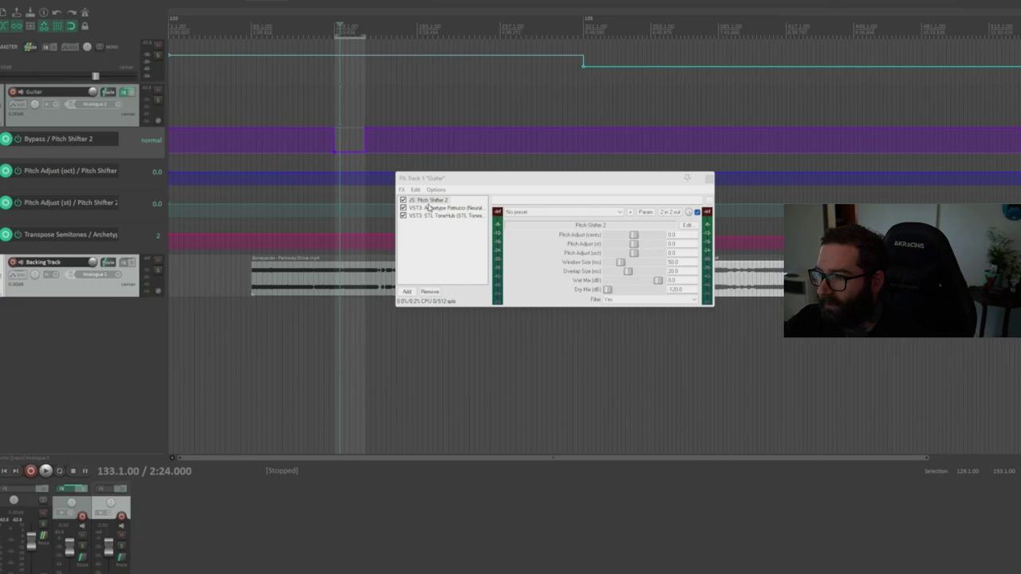
pyautogui.click(323, 29)
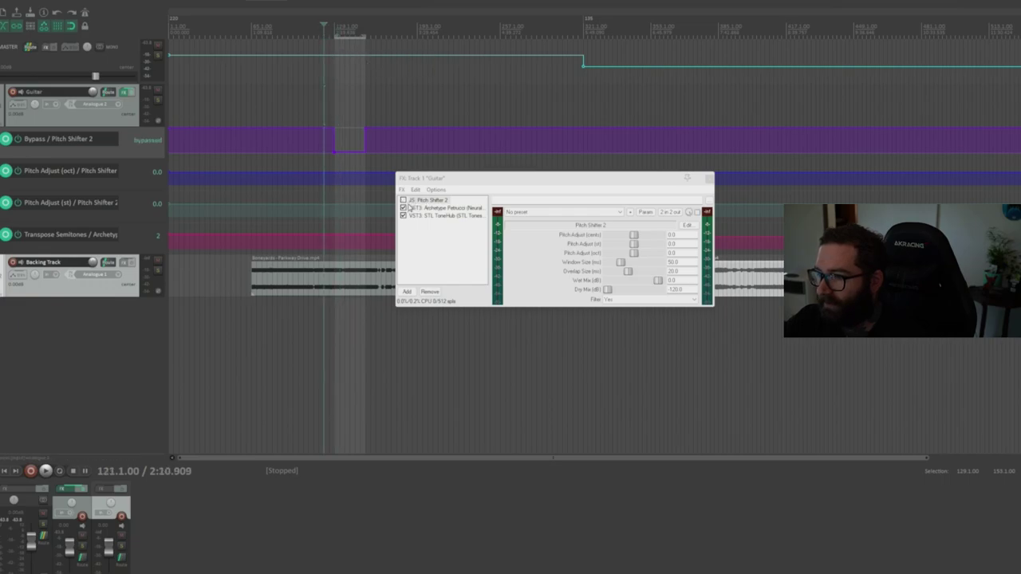
pyautogui.click(345, 29)
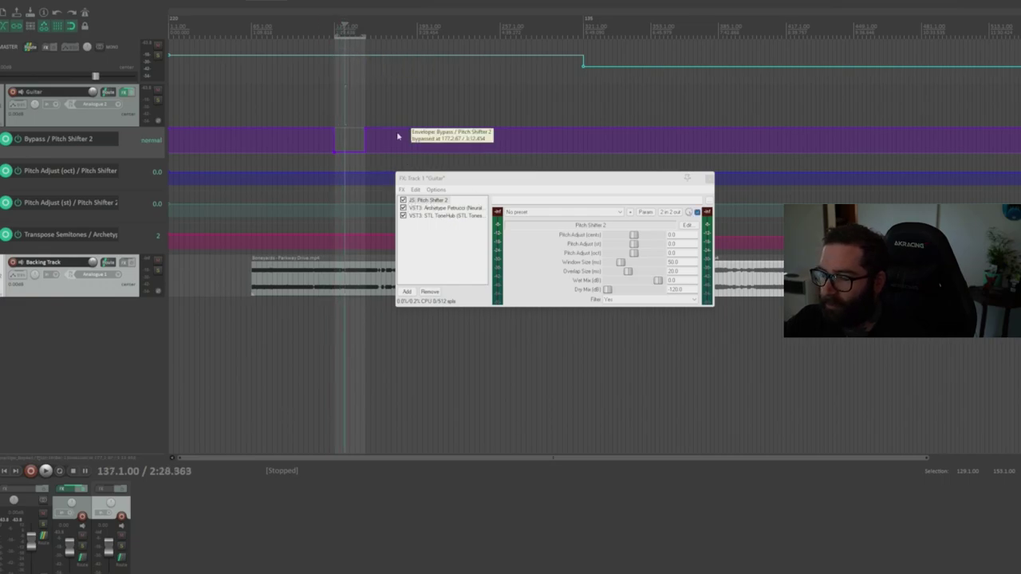
pyautogui.click(333, 114)
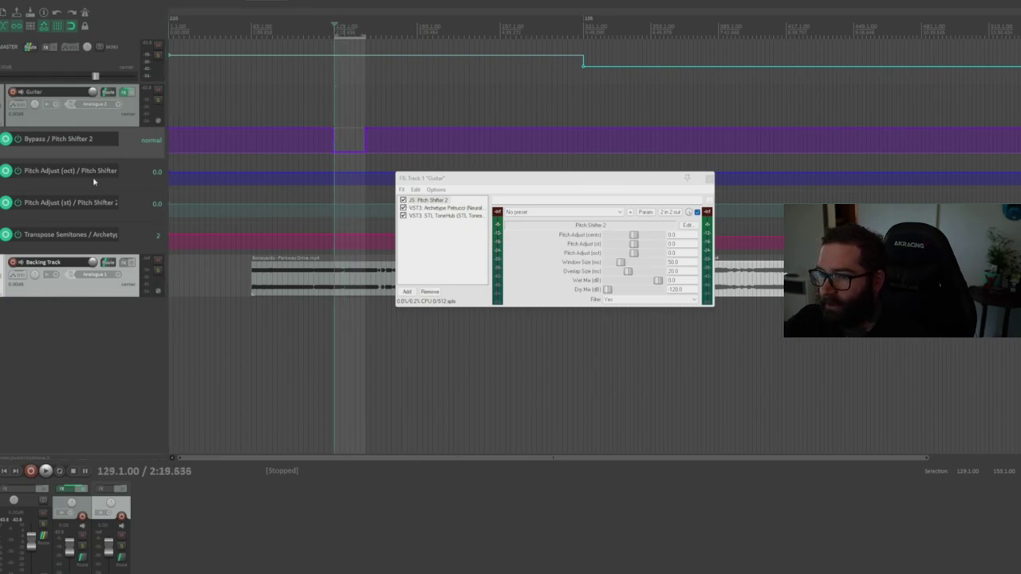
# Step: Set the Pitch Adjust (oct) envelope points at 129.1.00 and 153.1.00 to -1 for Pitch Shifter 2
pyautogui.click(137, 179)
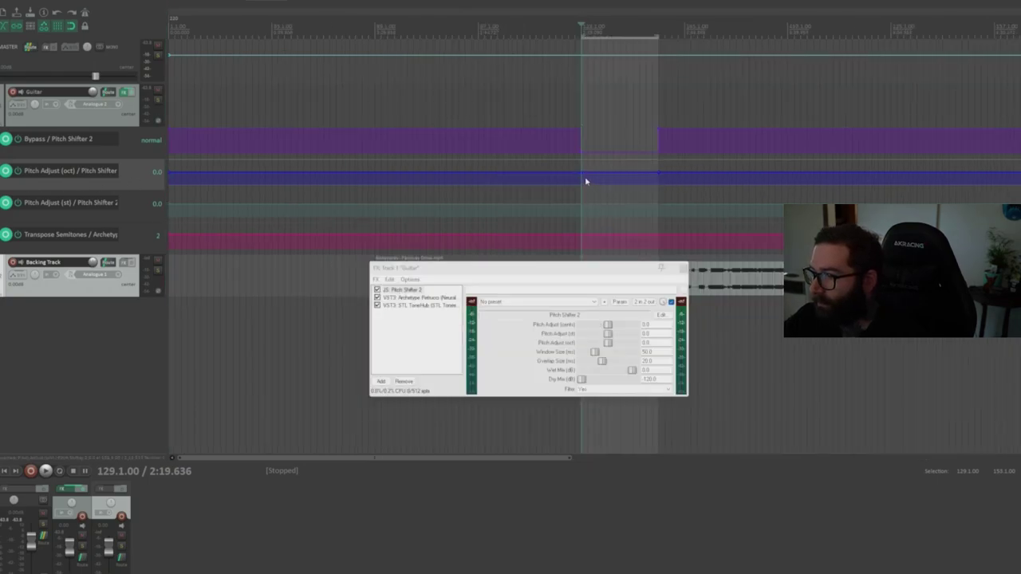
pyautogui.rightClick(585, 175)
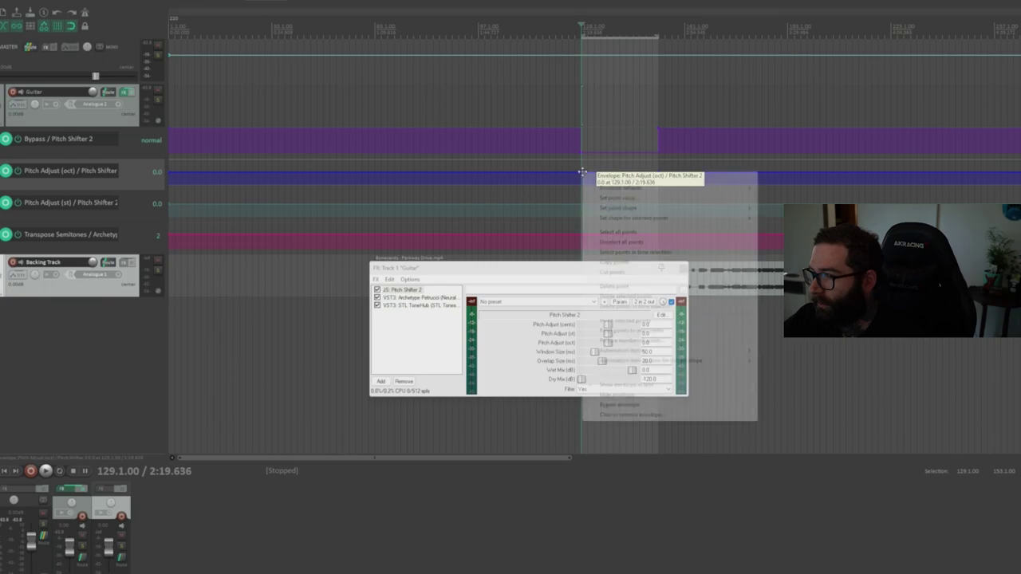
pyautogui.click(662, 199)
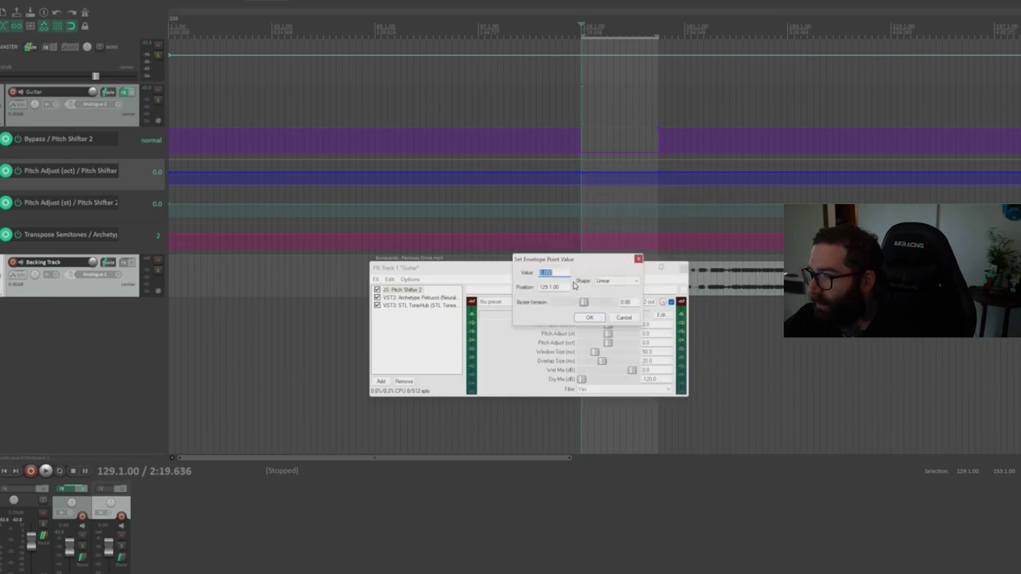
pyautogui.write('1')
pyautogui.press('Return')
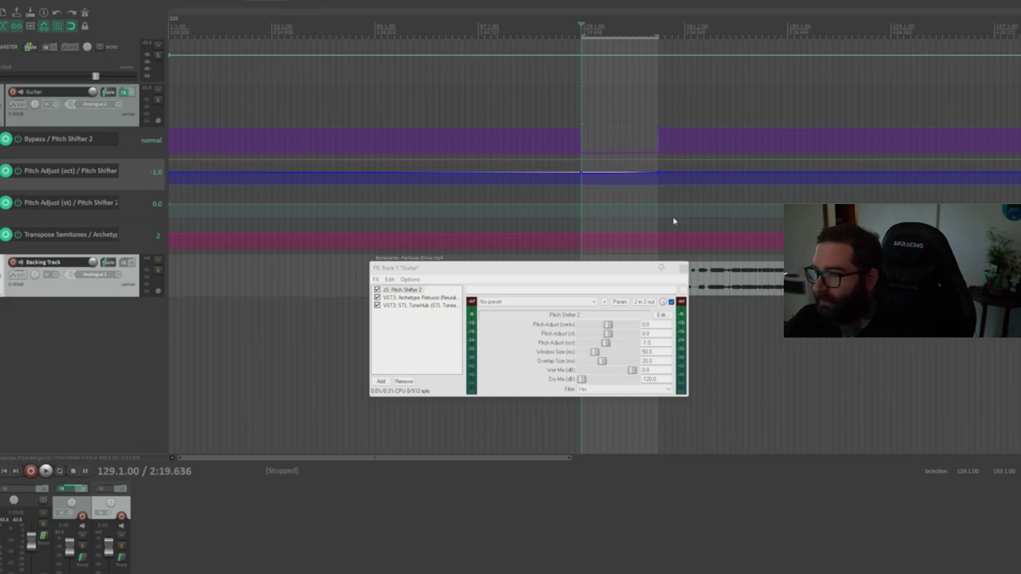
pyautogui.moveTo(659, 173)
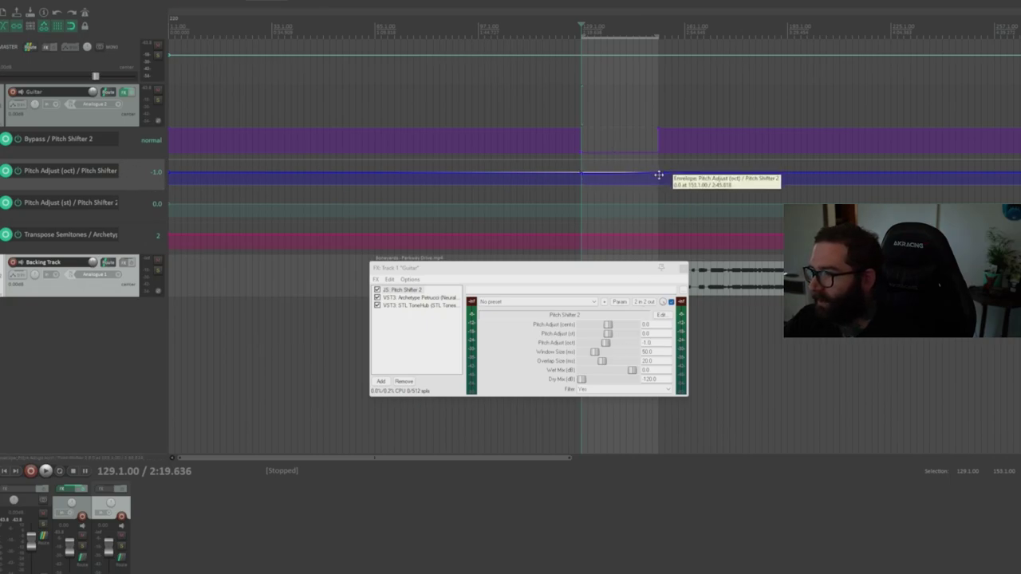
pyautogui.rightClick(659, 172)
pyautogui.click(714, 200)
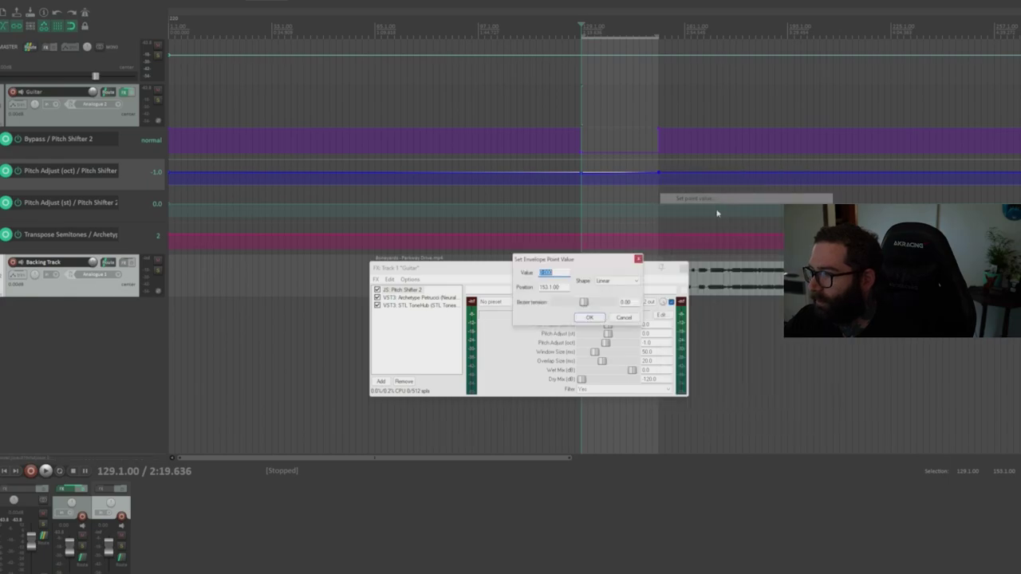
pyautogui.press('Return')
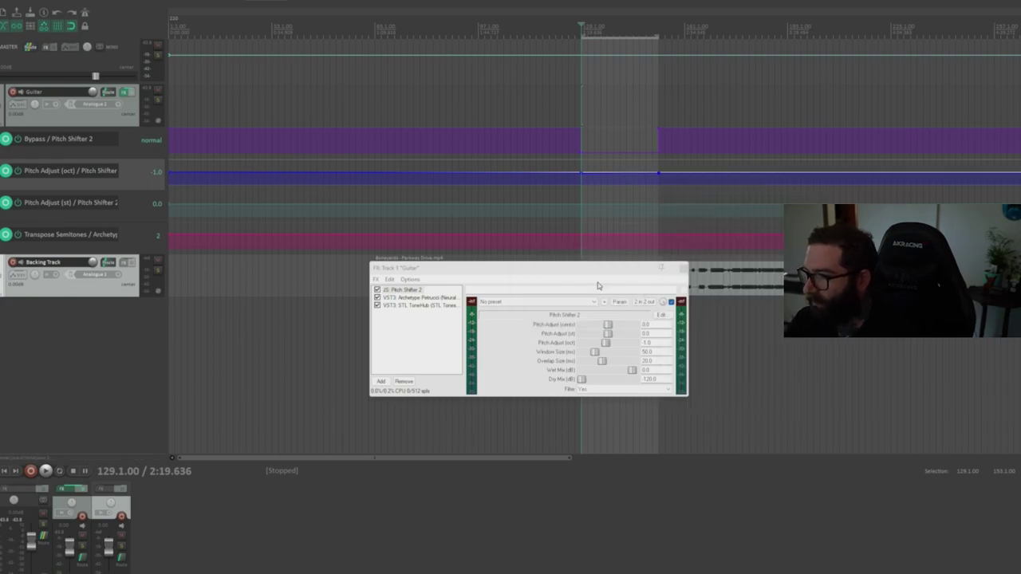